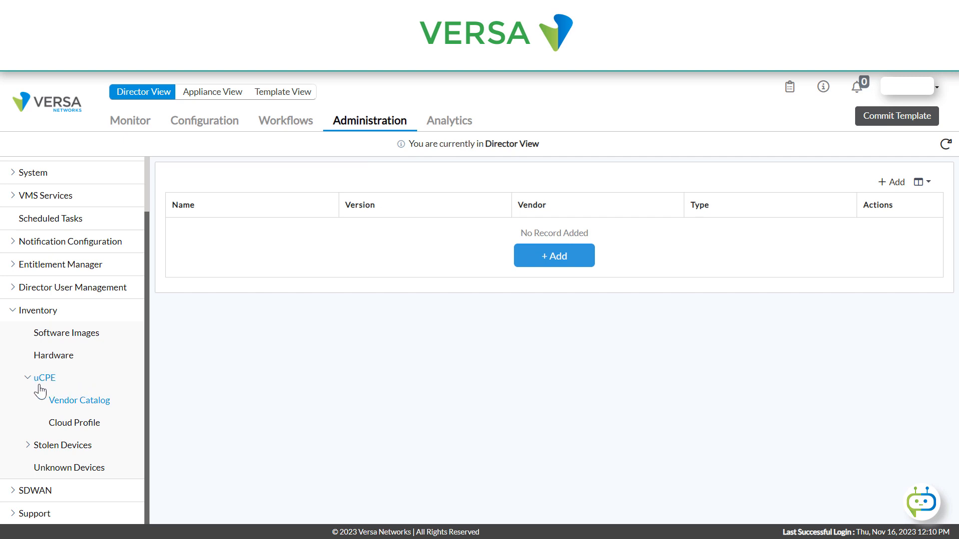
- Add a uCPE vendor catalog image entry named Palo-Alto-VM with Palo-Alto as the vendor
click(546, 254)
click(327, 186)
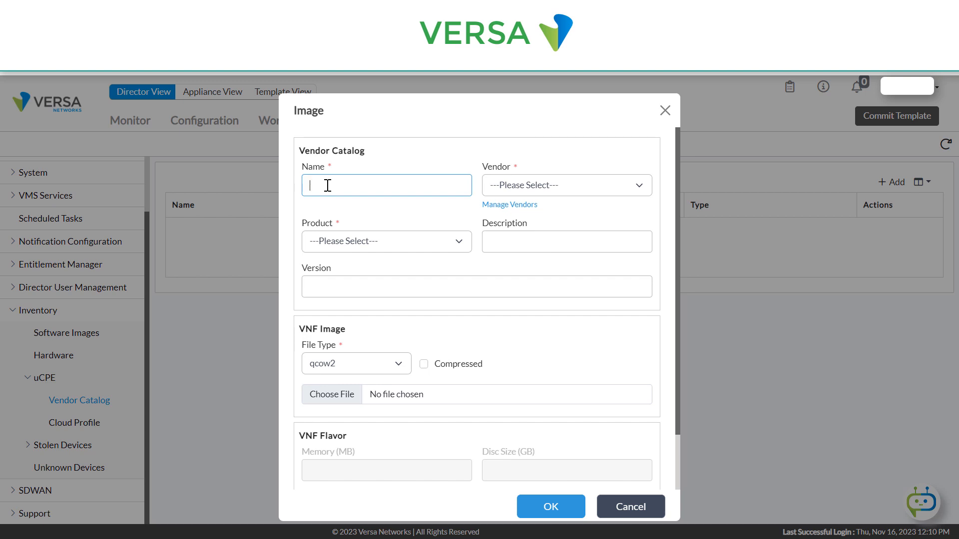
text(Palo Alto-VM)
click(586, 185)
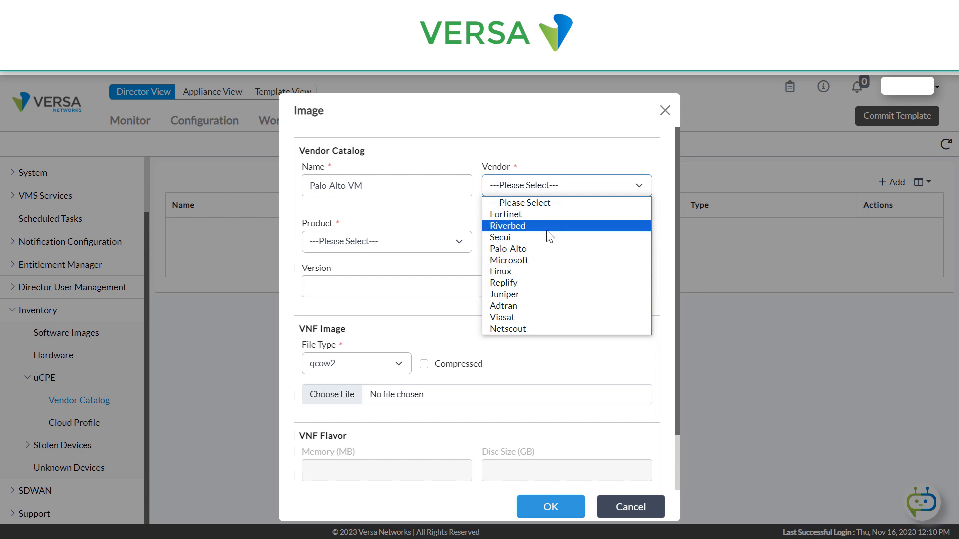
click(525, 249)
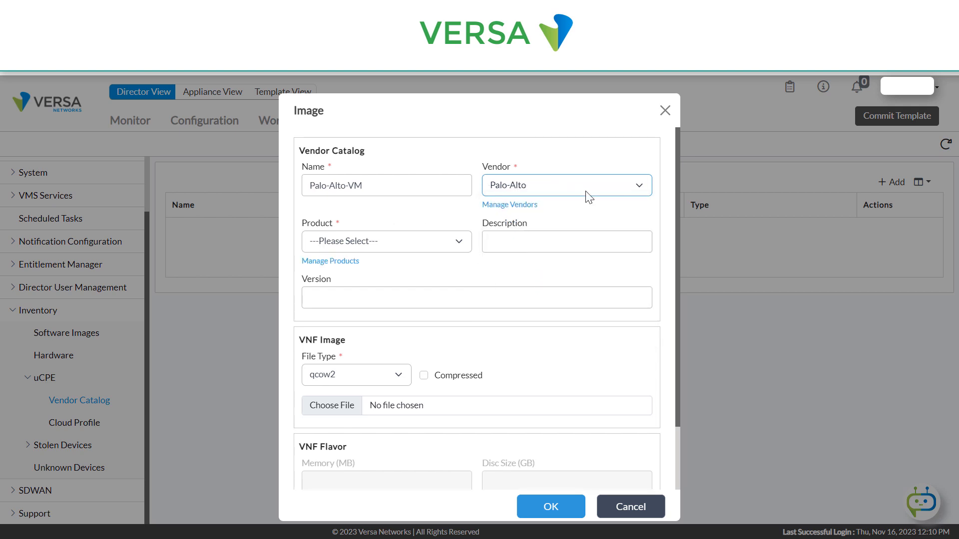
- Start a new Palo-Alto product named My-NGFW-Palo-Alto with NextGen Firewall as its service function
click(412, 243)
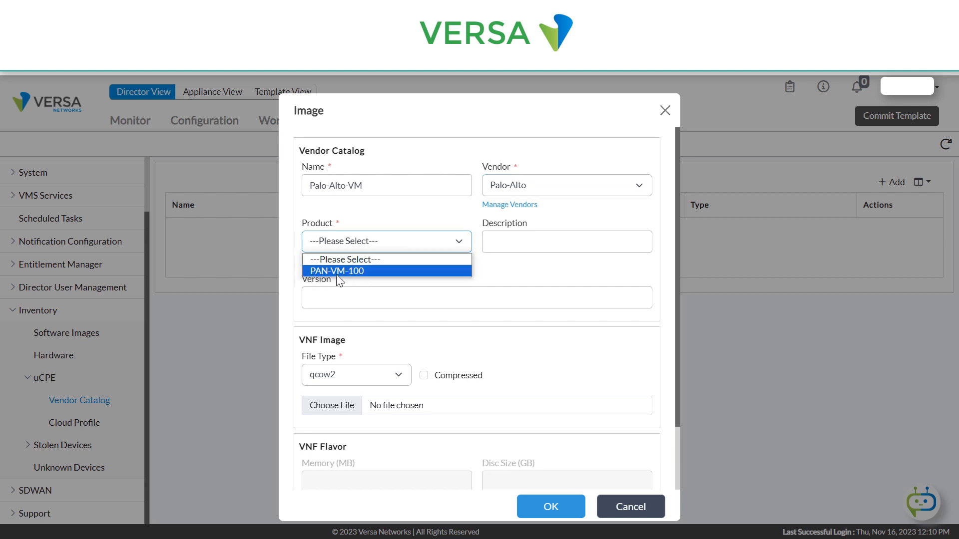
click(557, 268)
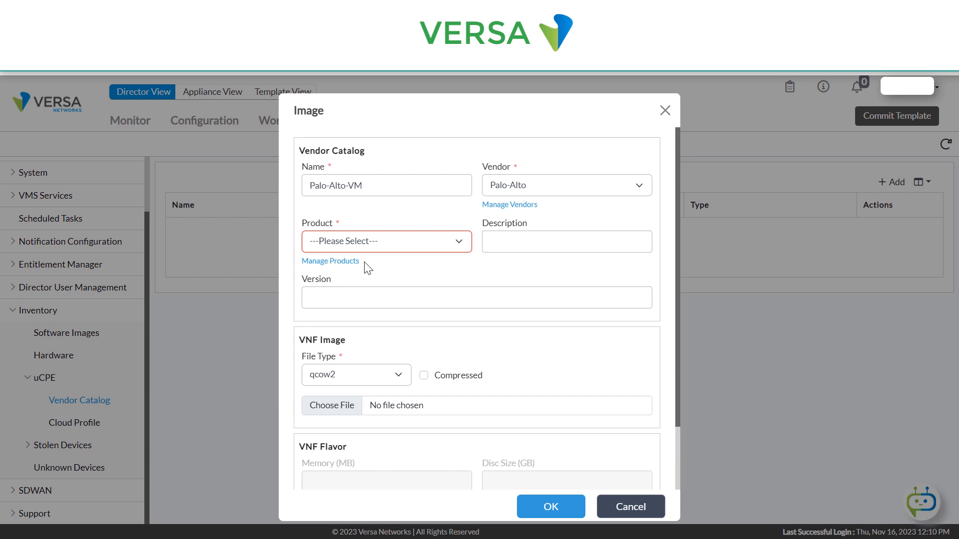
click(332, 261)
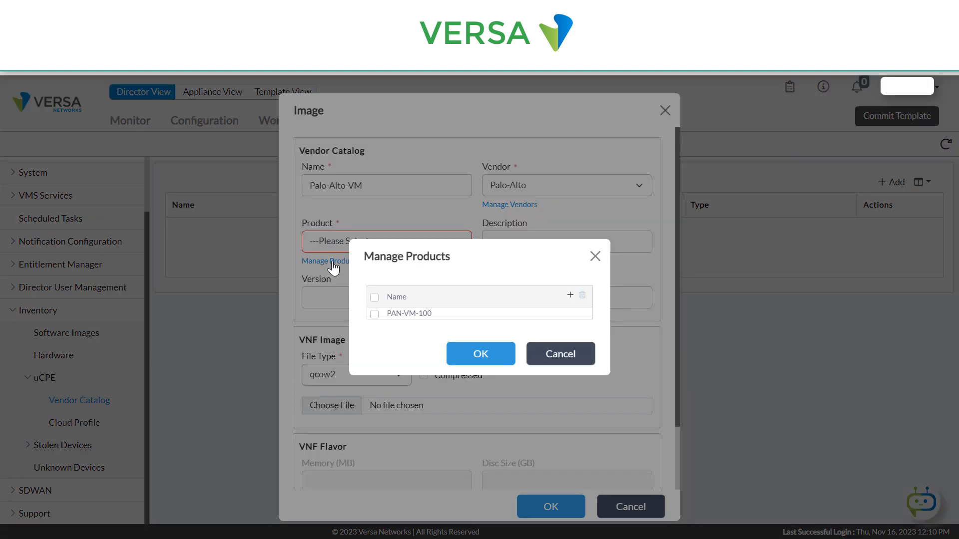
click(570, 297)
click(387, 186)
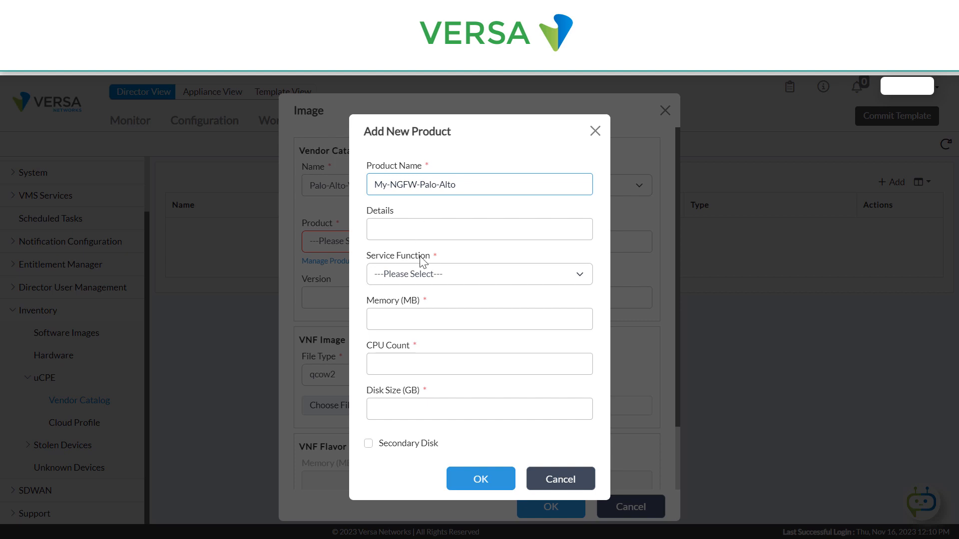
click(458, 278)
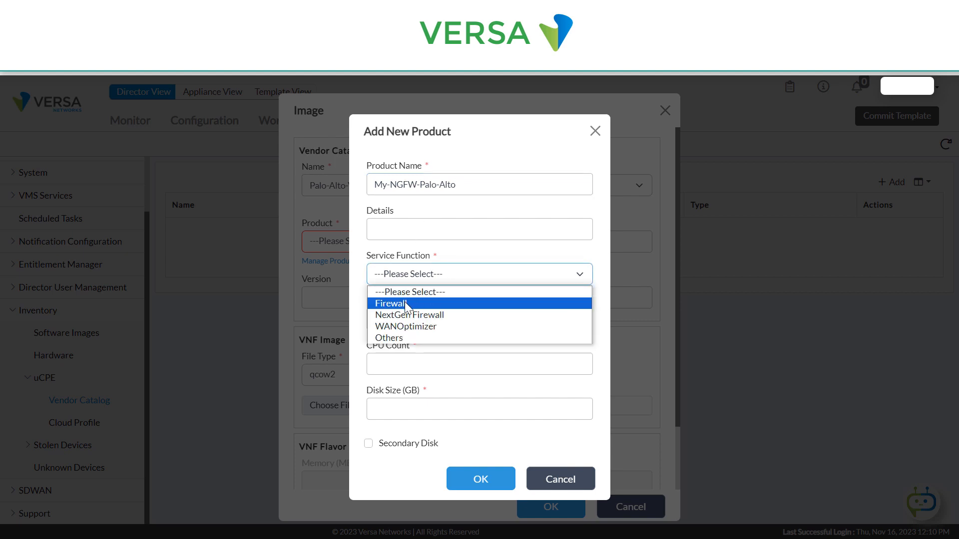
click(394, 315)
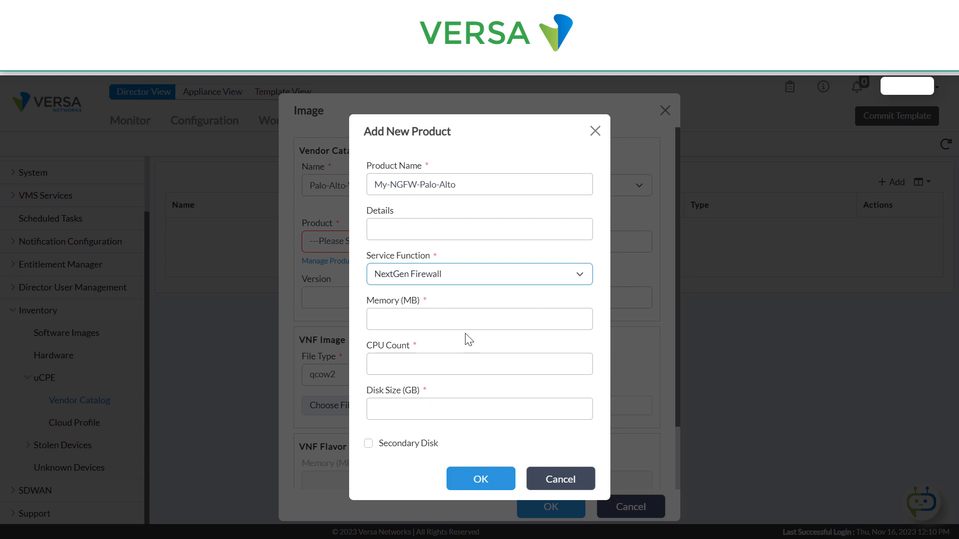
- Set the new product's memory to 8192 MB, CPU count to 4 and disk size to 60 GB, and save it
click(362, 325)
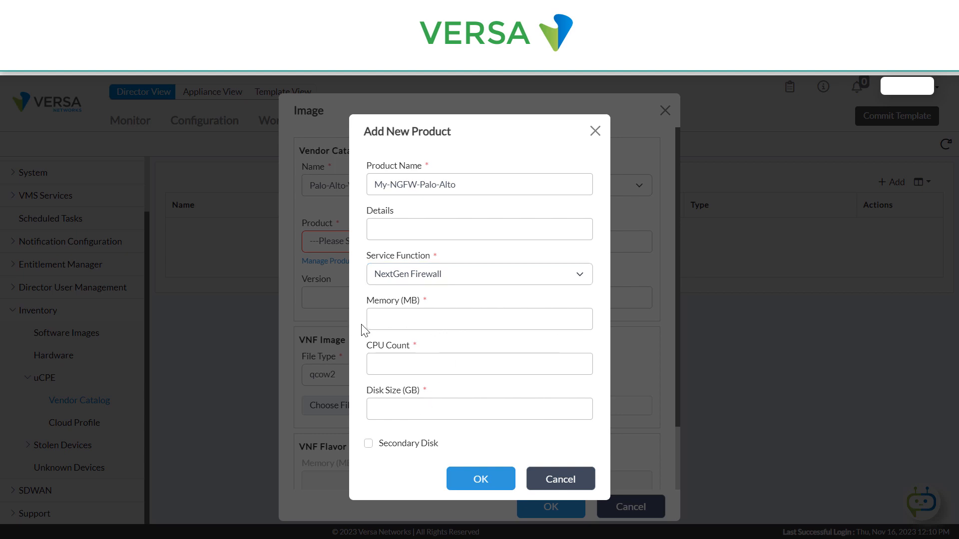
click(394, 316)
text(8192)
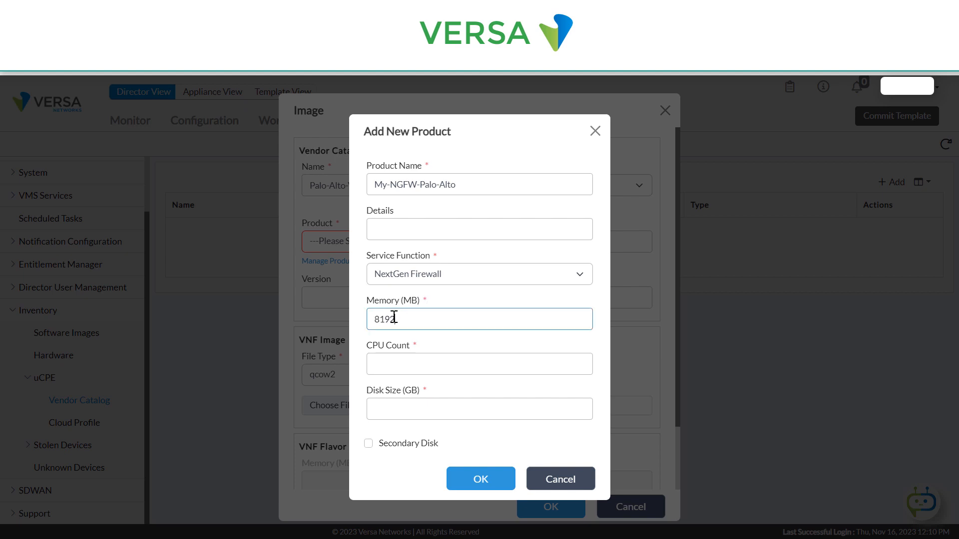
click(391, 357)
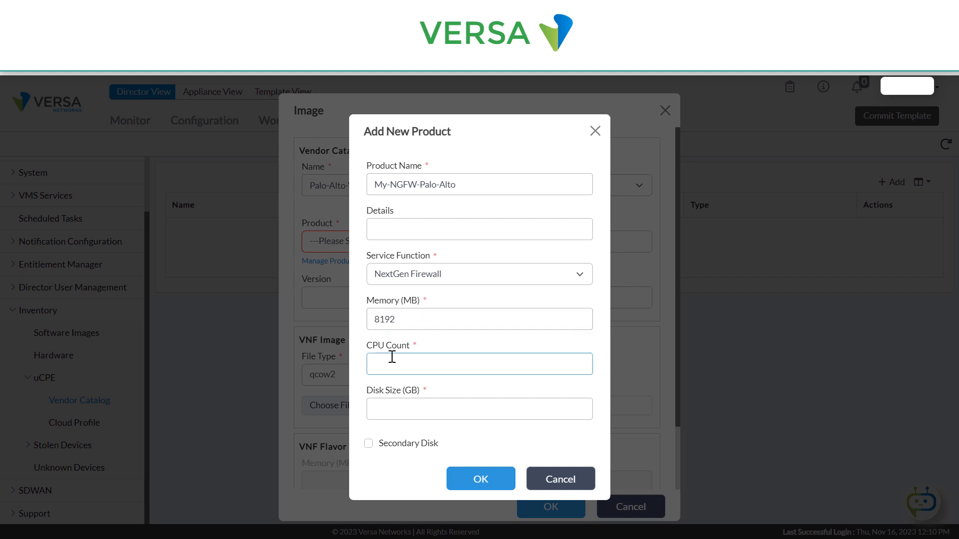
click(403, 410)
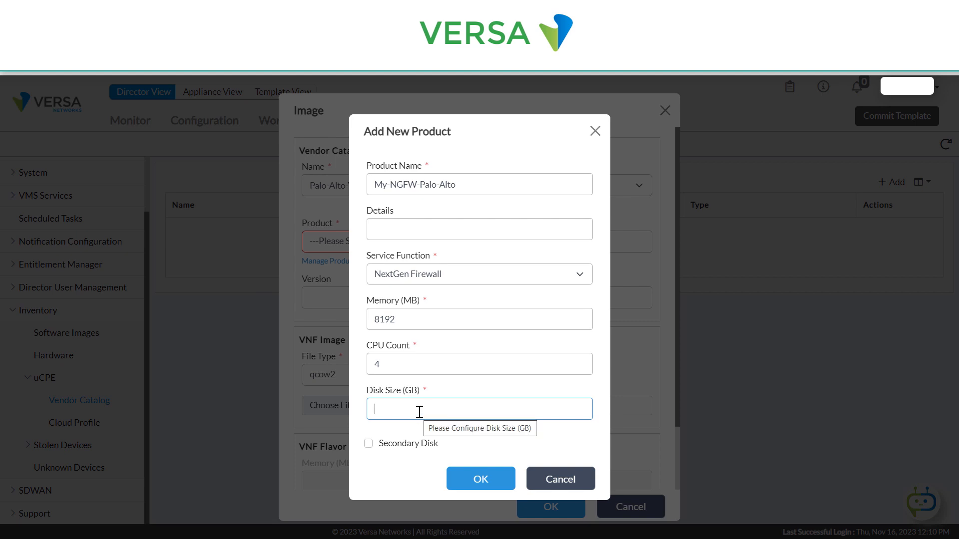
text(80)
key(BackSpace)
key(BackSpace)
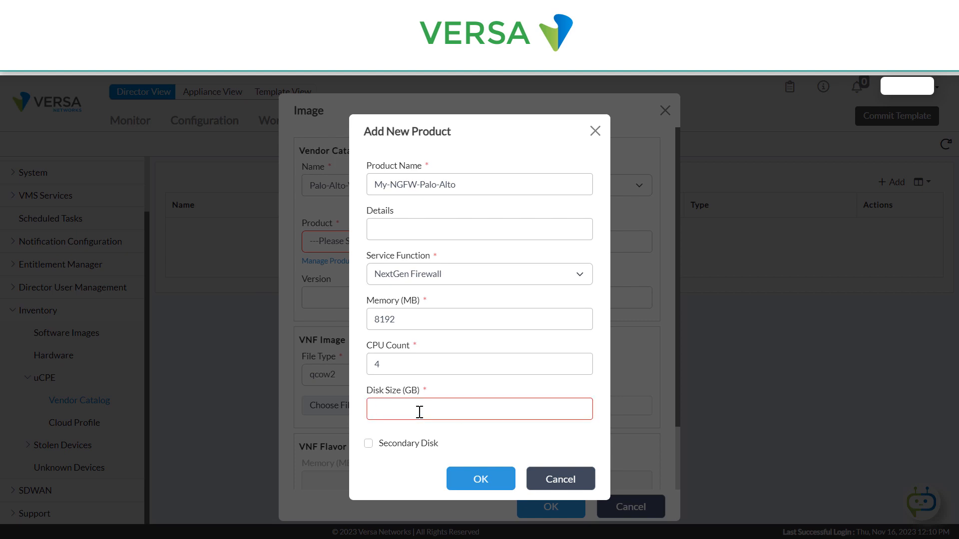
text(60)
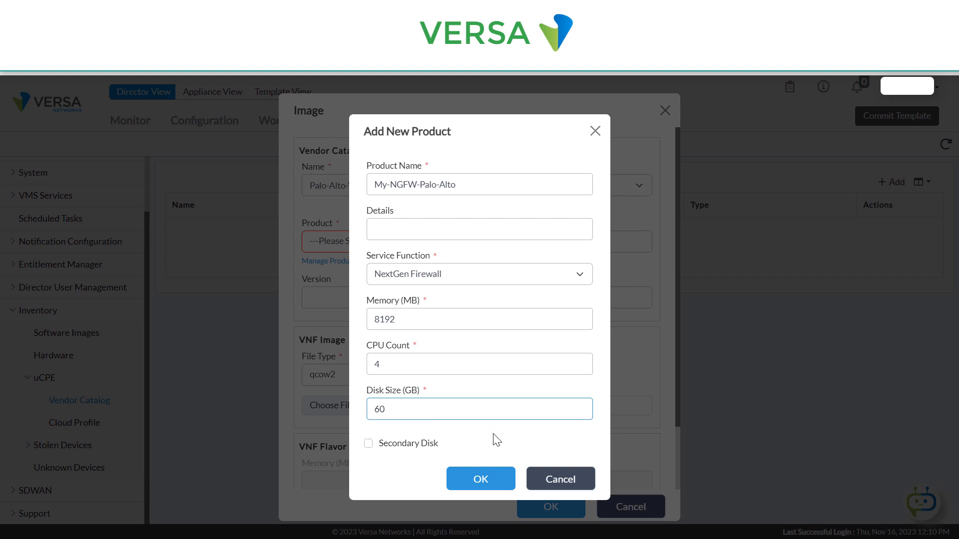
click(478, 481)
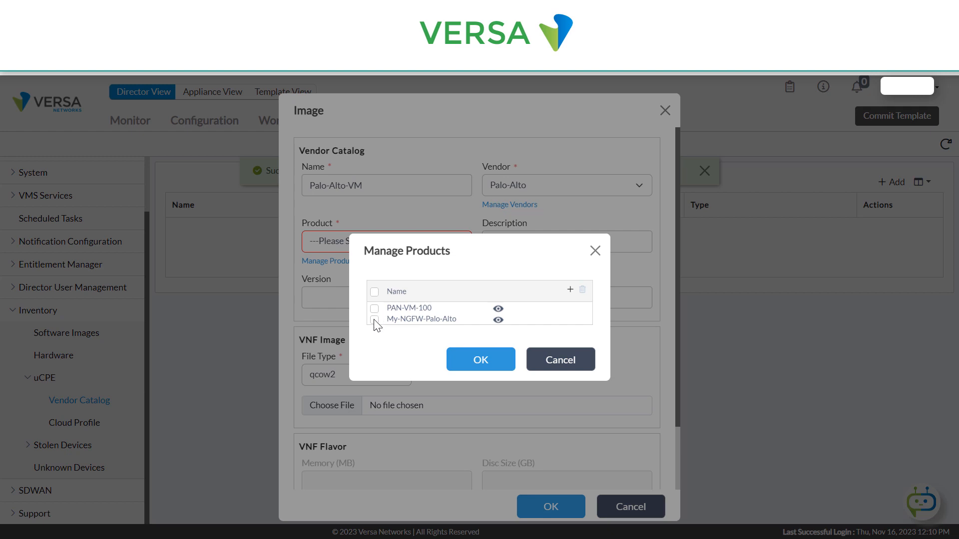
- Review the PAN-VM-100 product's details, and choose My-NGFW-Palo-Alto as the product for the image
click(498, 309)
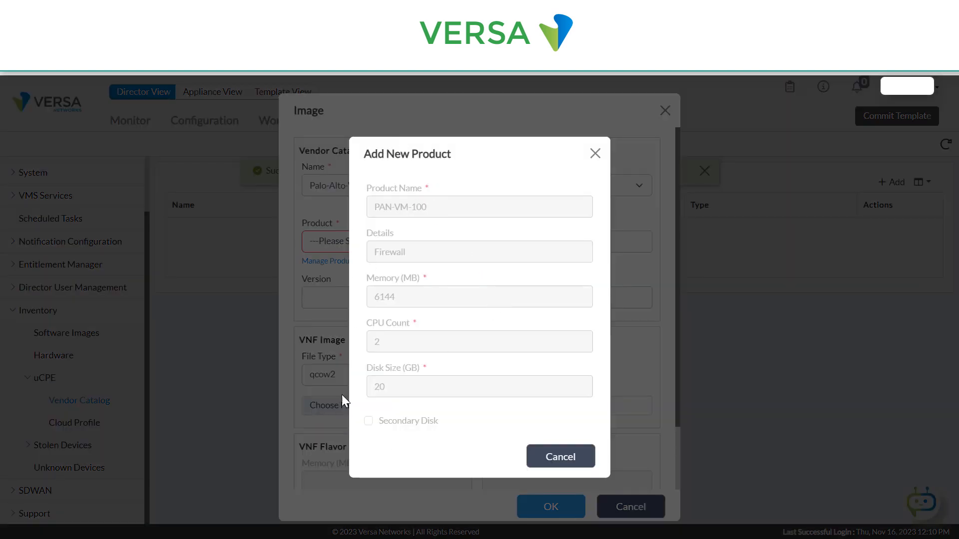
click(592, 156)
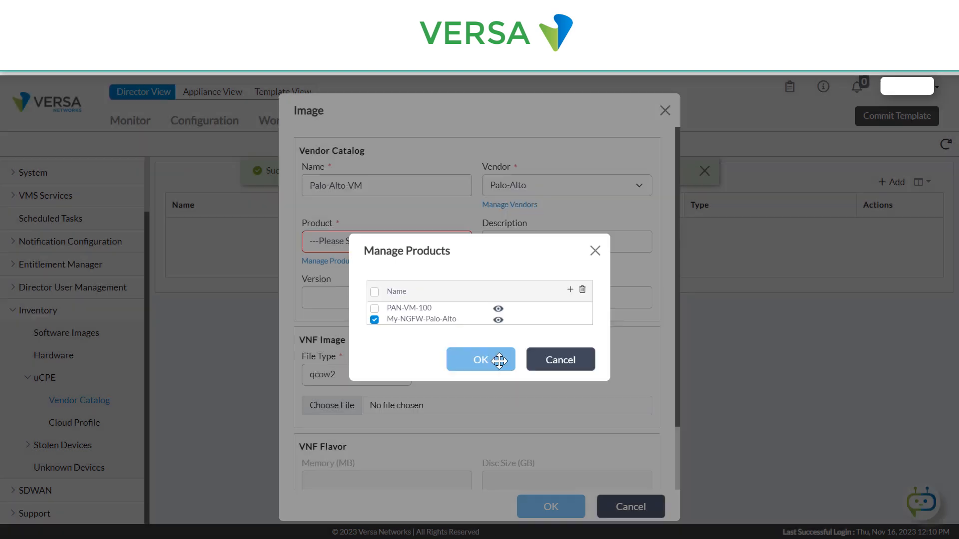
click(488, 364)
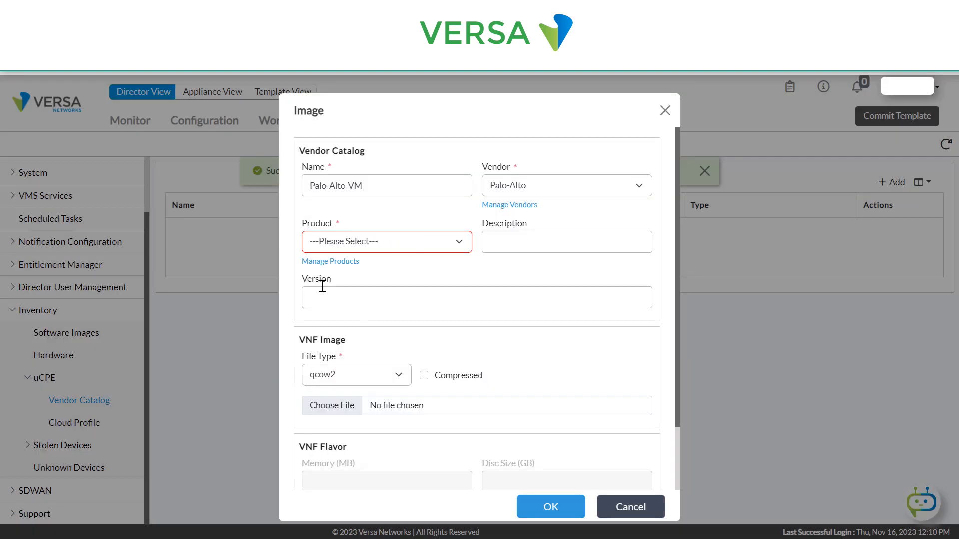
click(403, 245)
click(348, 283)
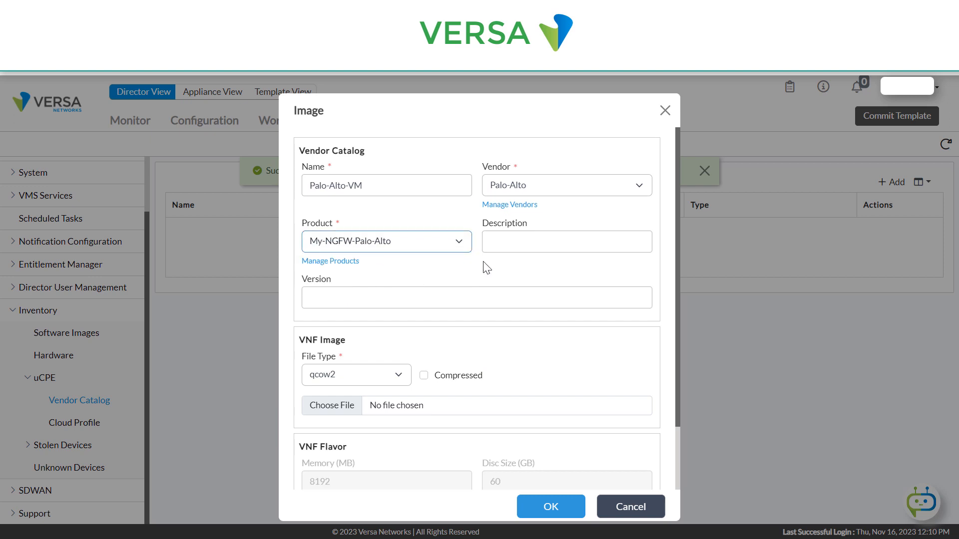
- Attach PA-VM-KVM-9.1.14-h4.qcow2 from Downloads as the qcow2 VNF image and submit the catalog entry
scroll(512, 409, down, 2)
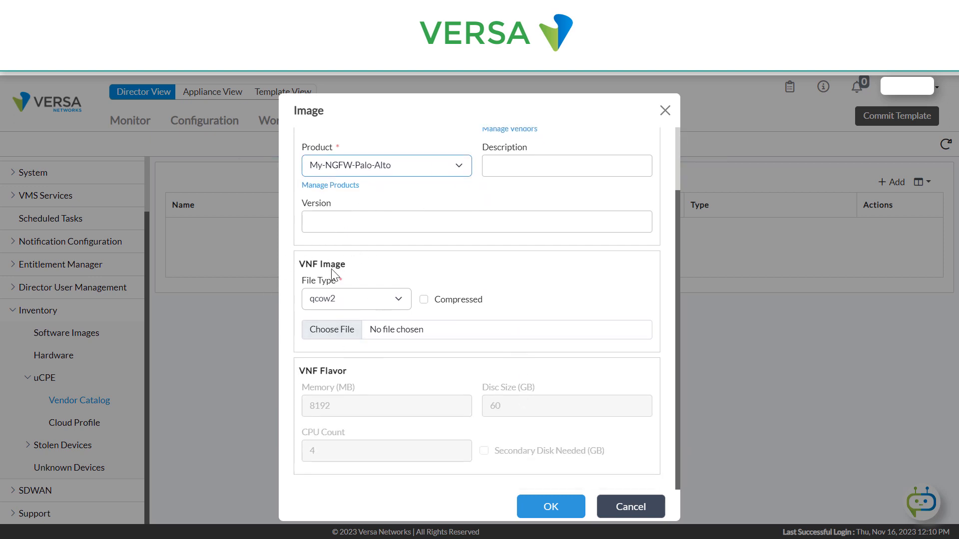
click(397, 298)
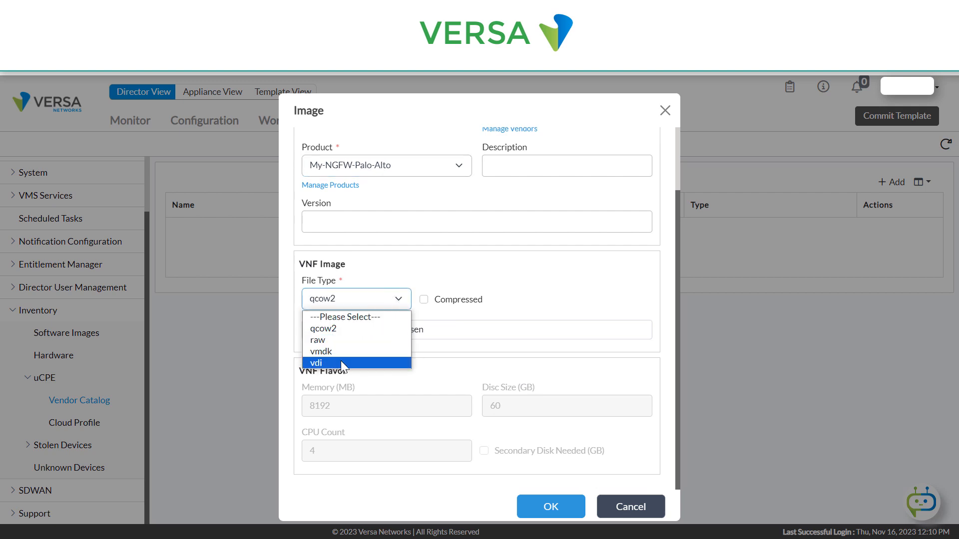
click(331, 329)
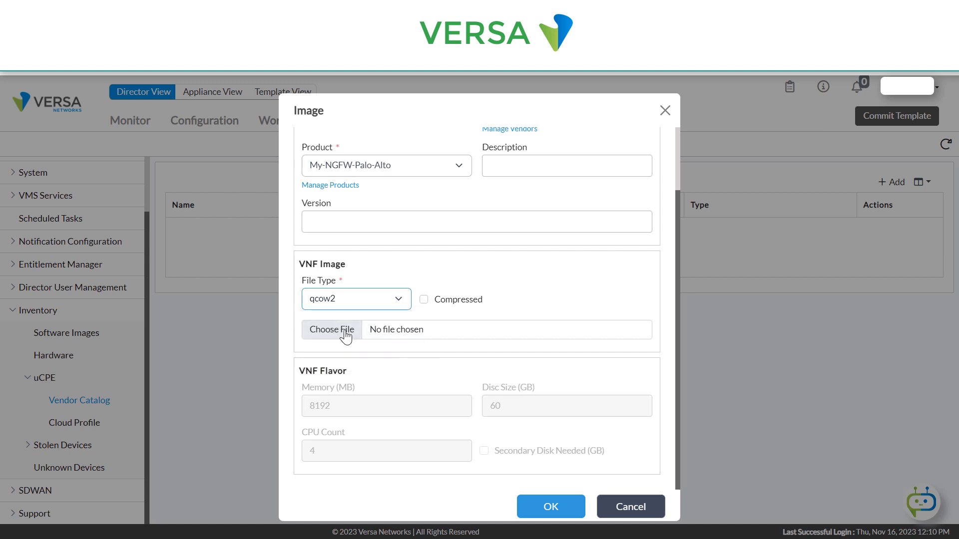
click(320, 332)
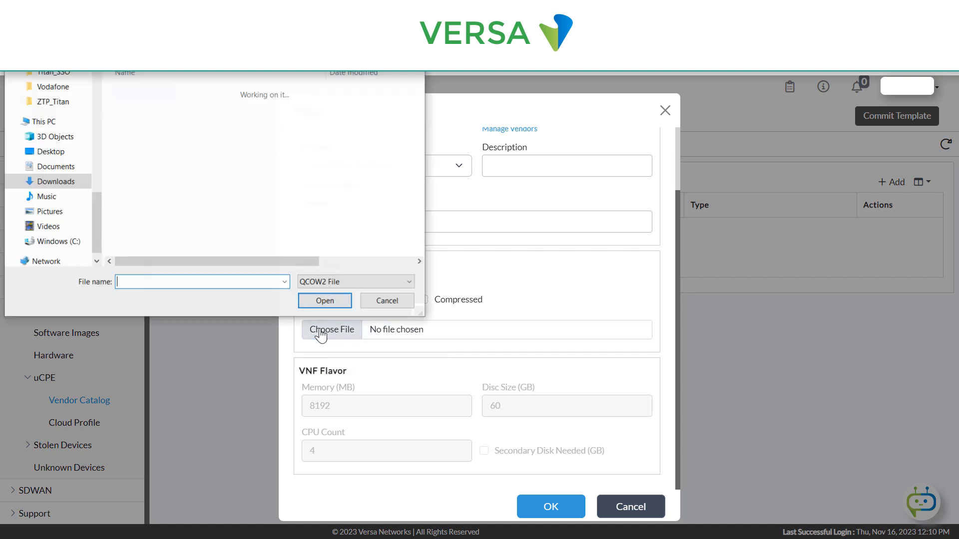
click(164, 108)
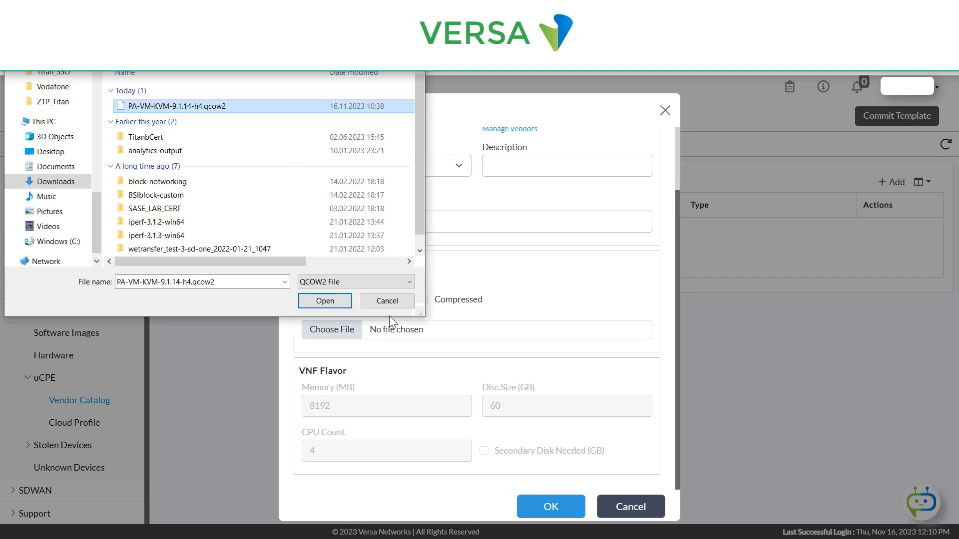
click(326, 302)
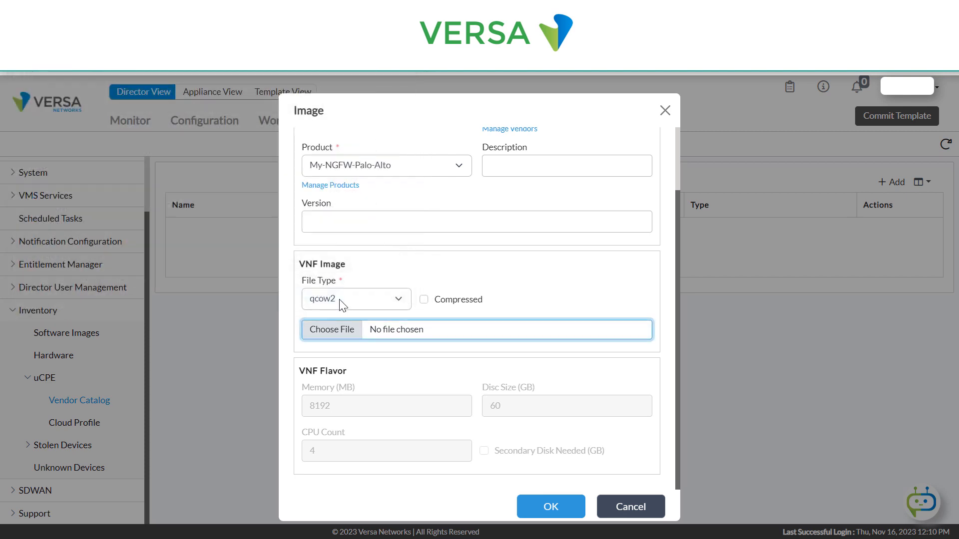
click(538, 508)
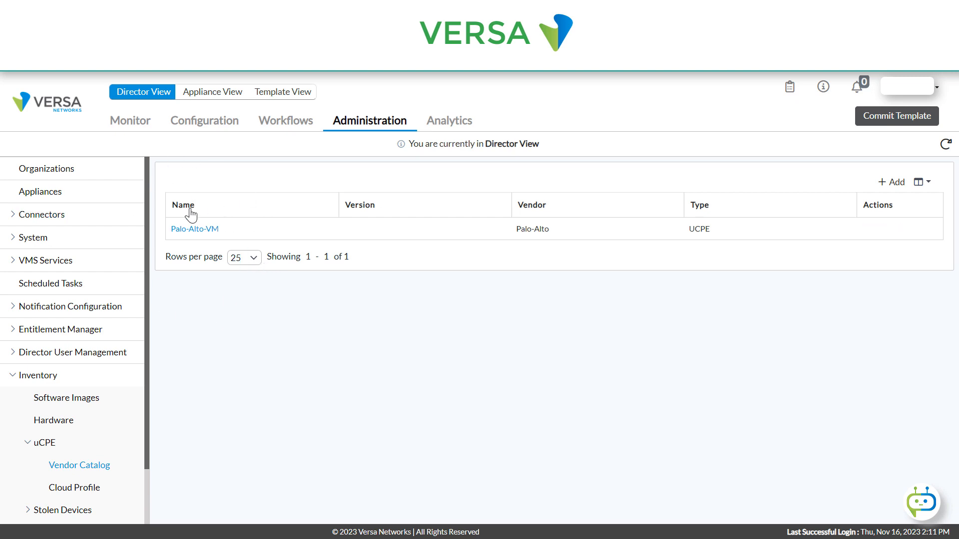
- Start a new service chain in the template workflows, named PaloAltoCP and assigned to the Versa organization
click(287, 123)
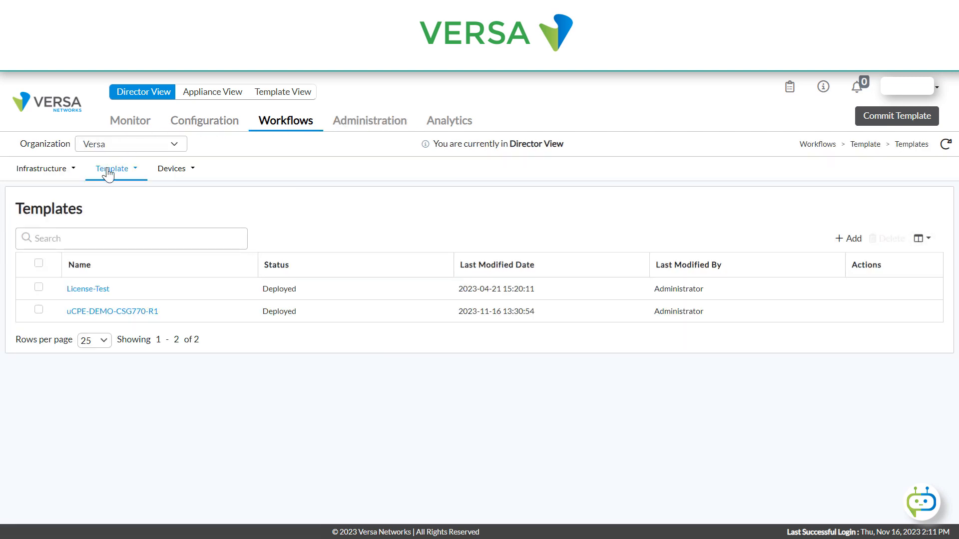
click(135, 172)
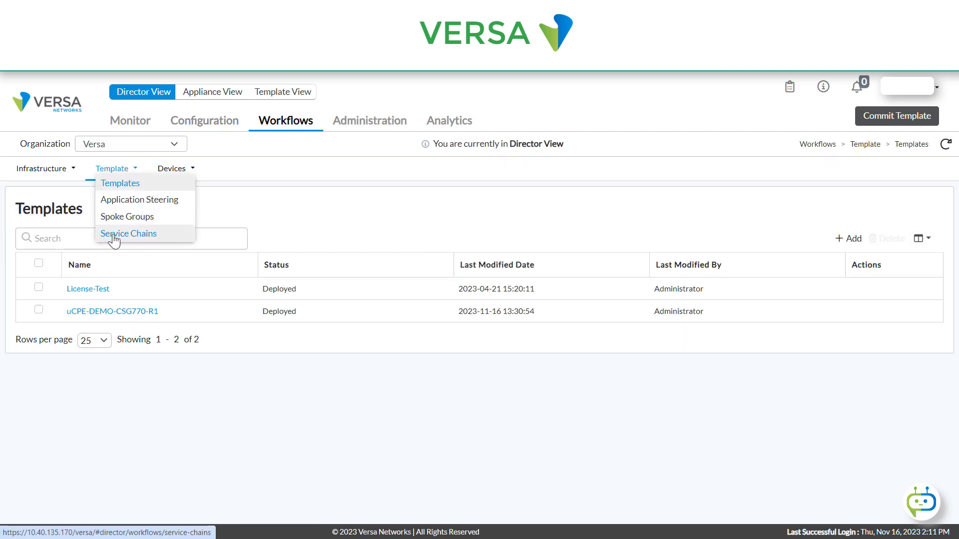
click(134, 237)
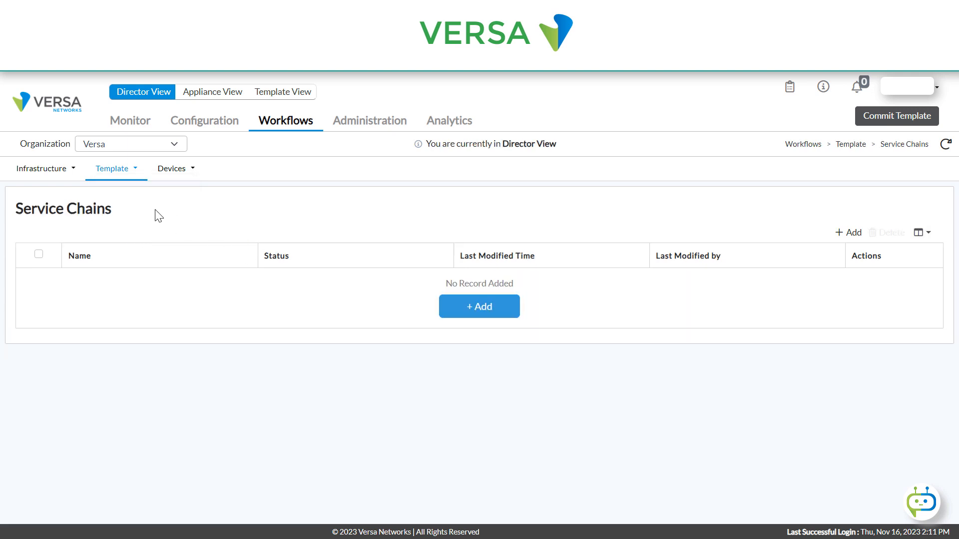
click(481, 314)
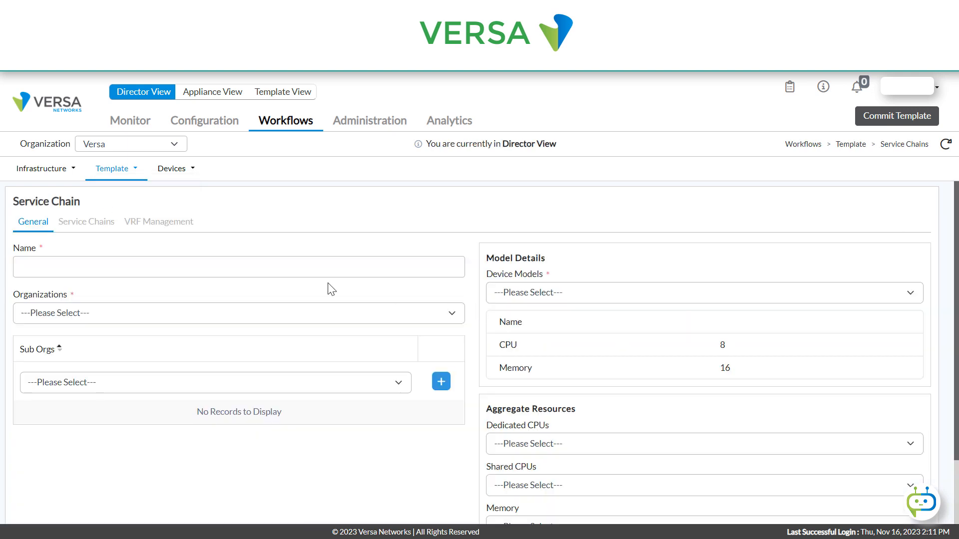
click(112, 267)
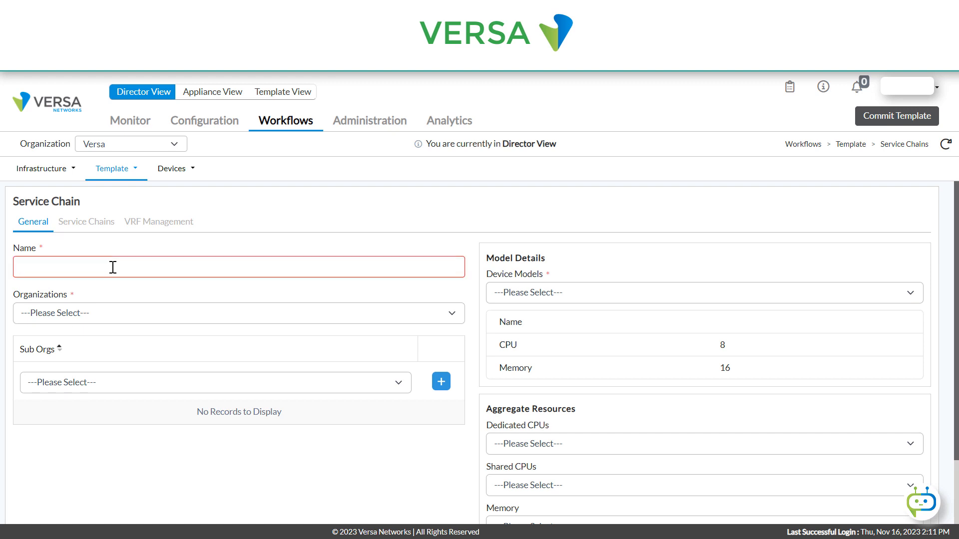
text(PaloAlto)
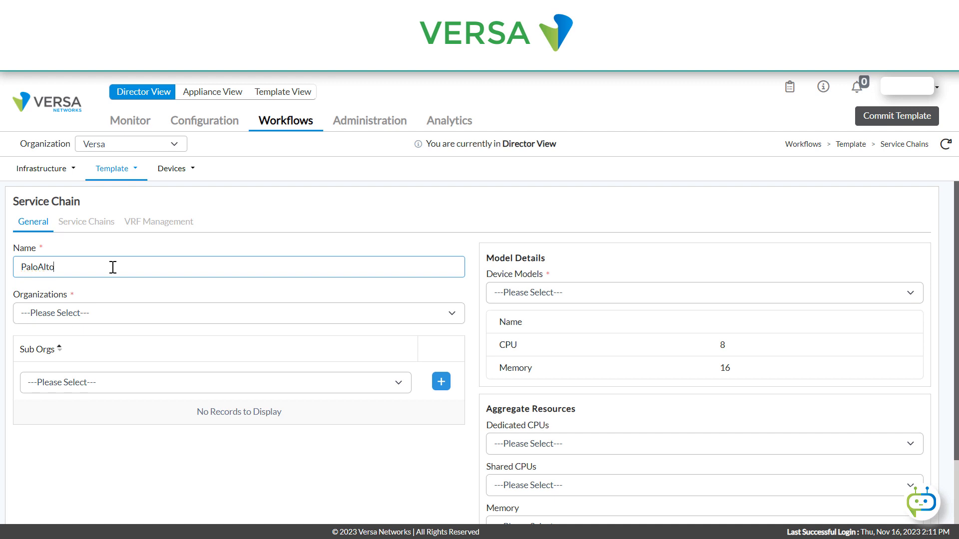
text(CP)
click(148, 313)
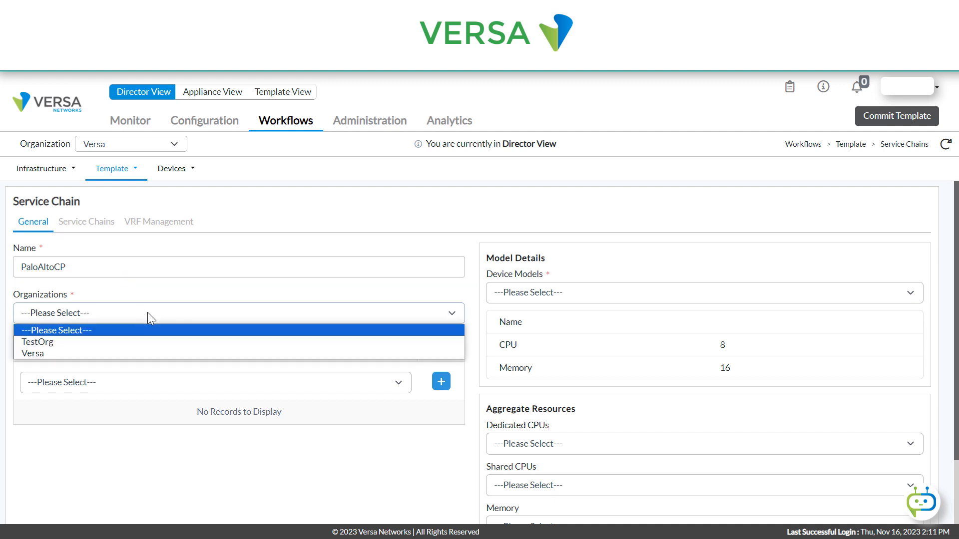
click(103, 354)
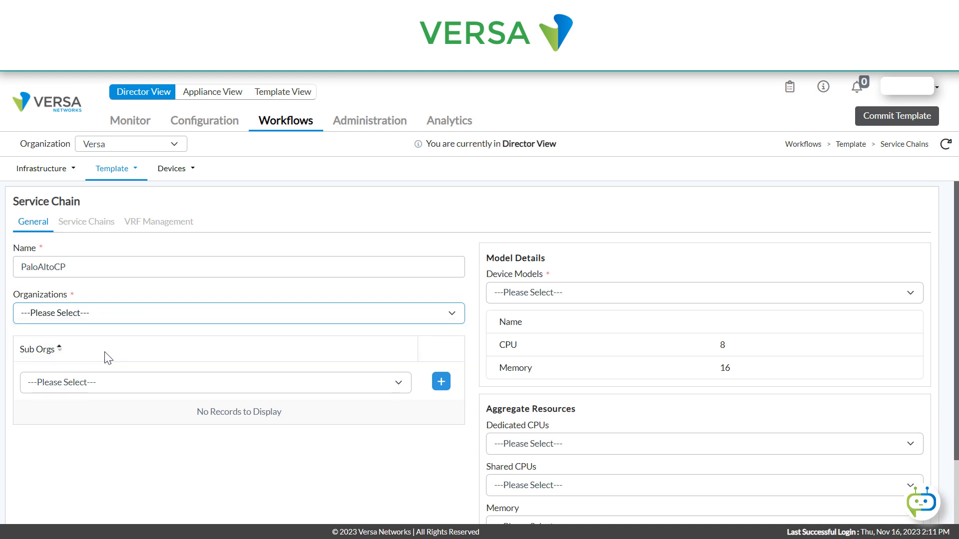
- Choose CSG770 as the service chain's device model and set its dedicated CPUs to 4
click(549, 295)
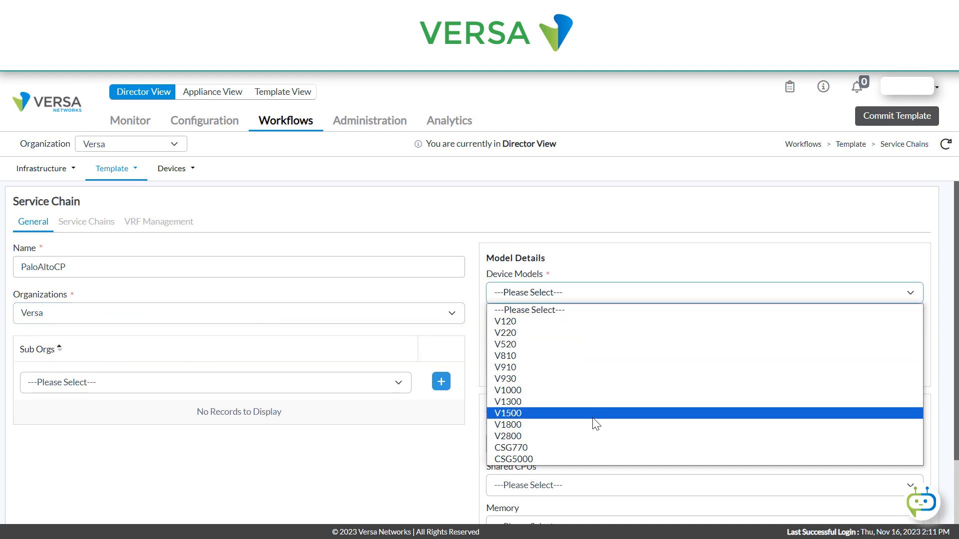
click(582, 452)
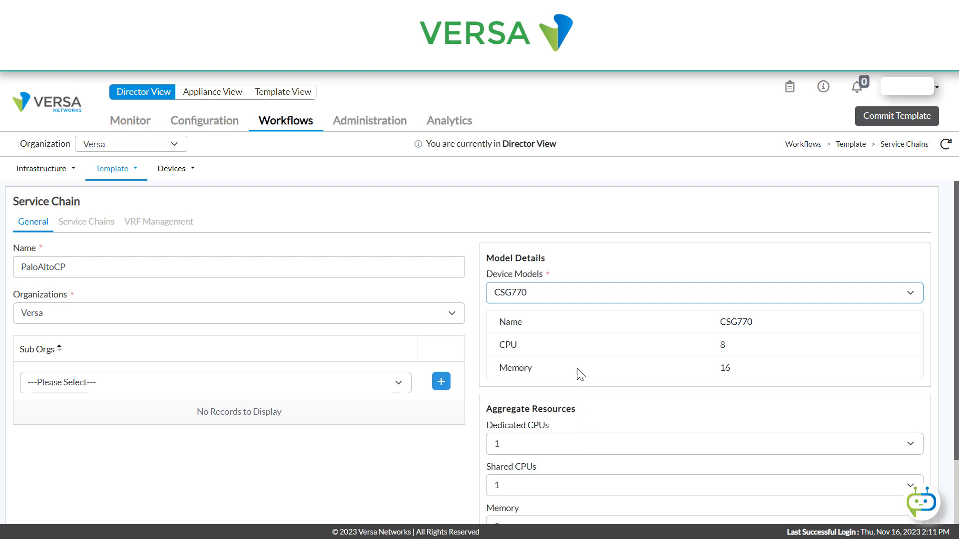
scroll(601, 354, down, 1)
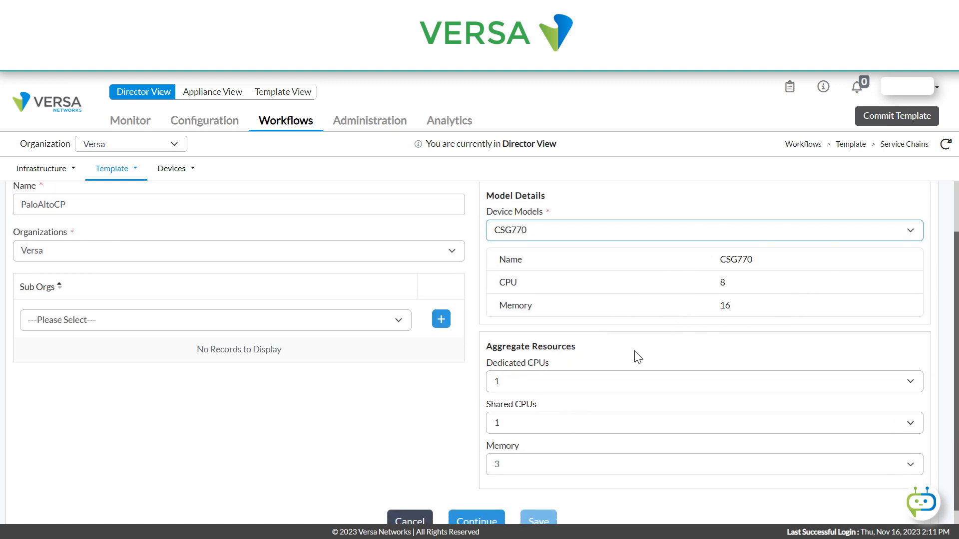
scroll(634, 355, down, 1)
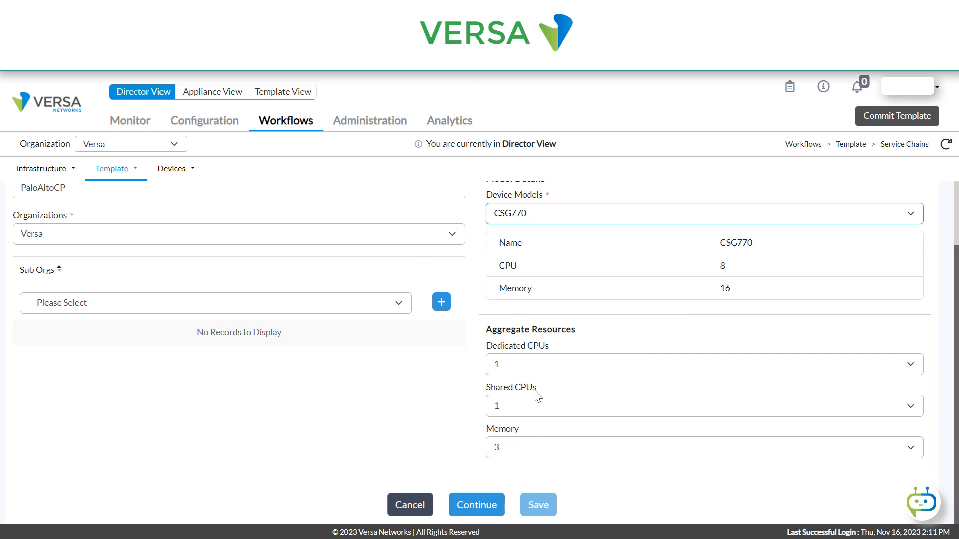
click(517, 366)
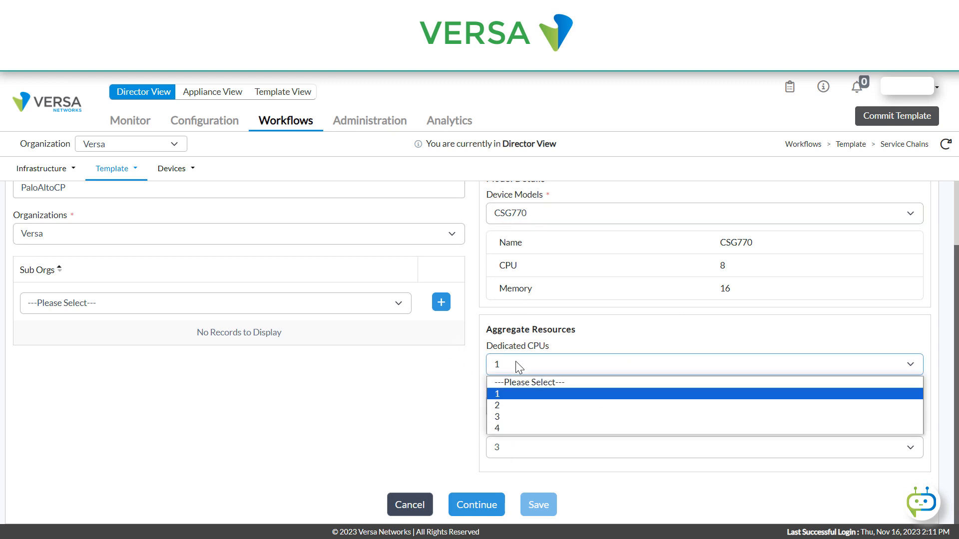
click(510, 425)
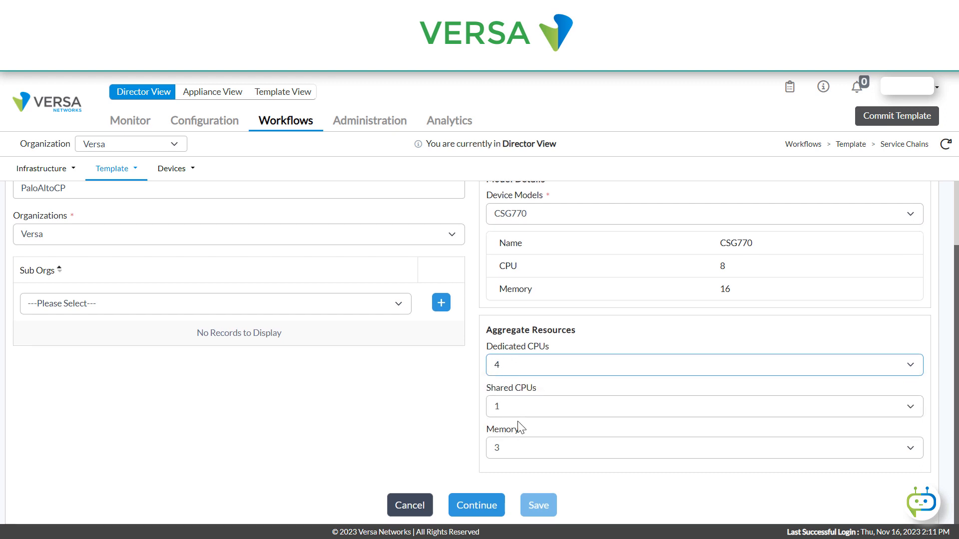
- Clear the shared CPUs selection and set the aggregate memory to 8
click(520, 409)
click(515, 430)
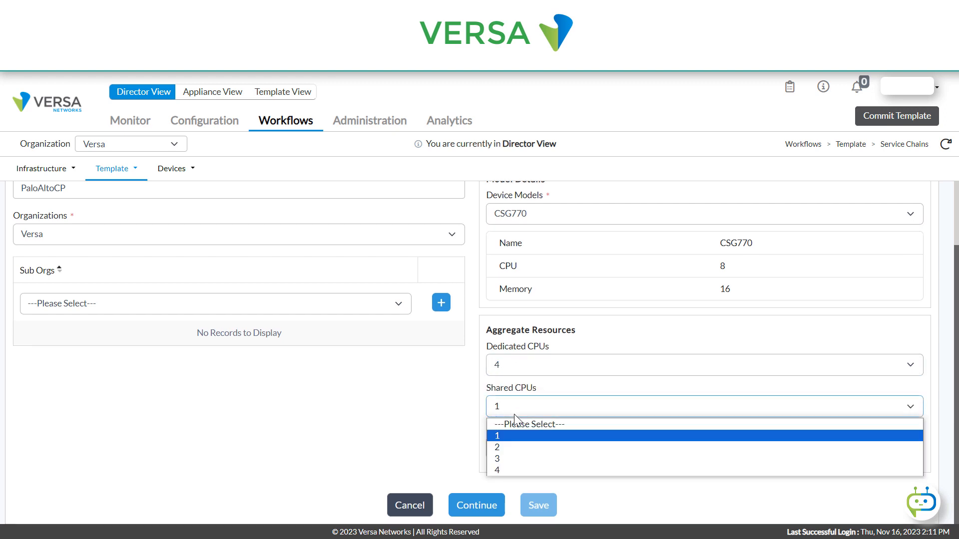
click(519, 426)
click(538, 449)
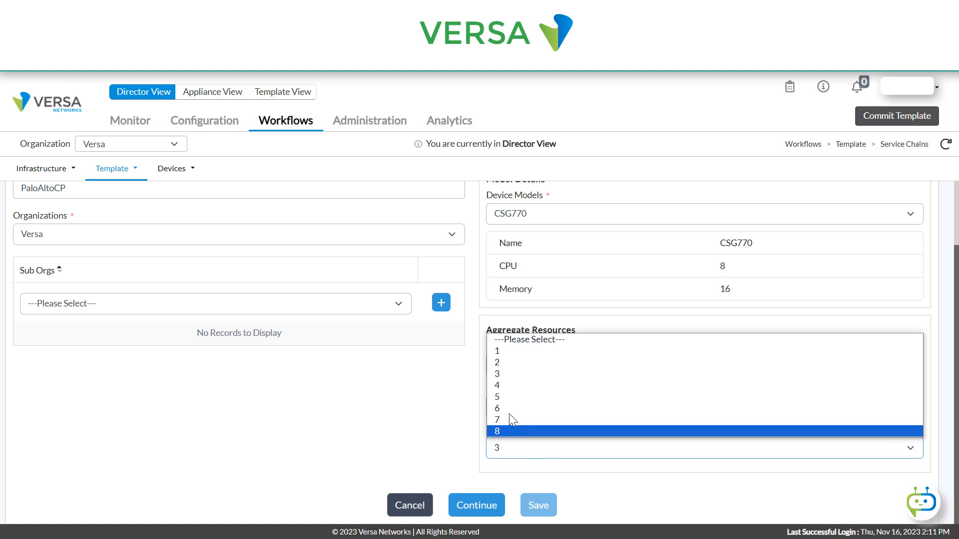
click(498, 430)
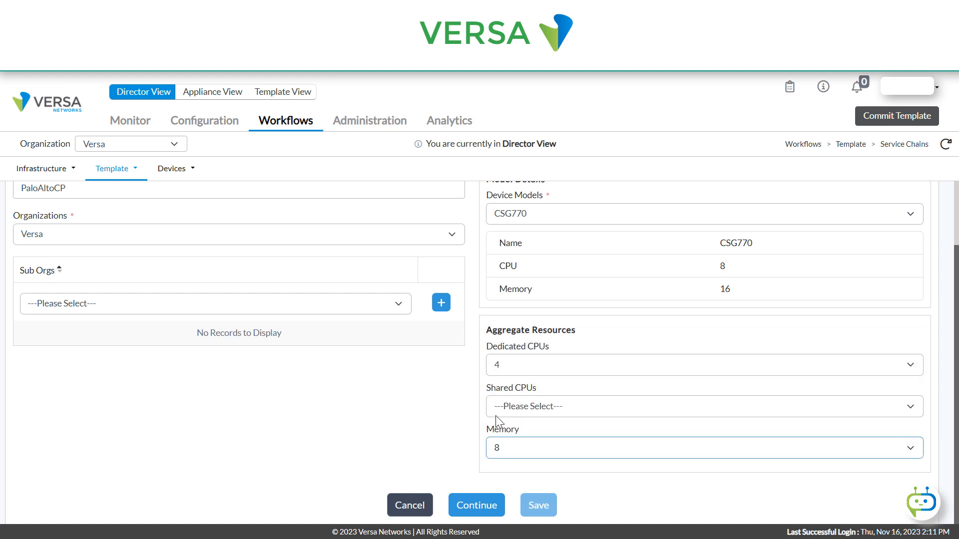
- Continue to the chain layout, place the Palo-Alto-VM vendor image in the service chain area, and proceed to VRF management
click(480, 507)
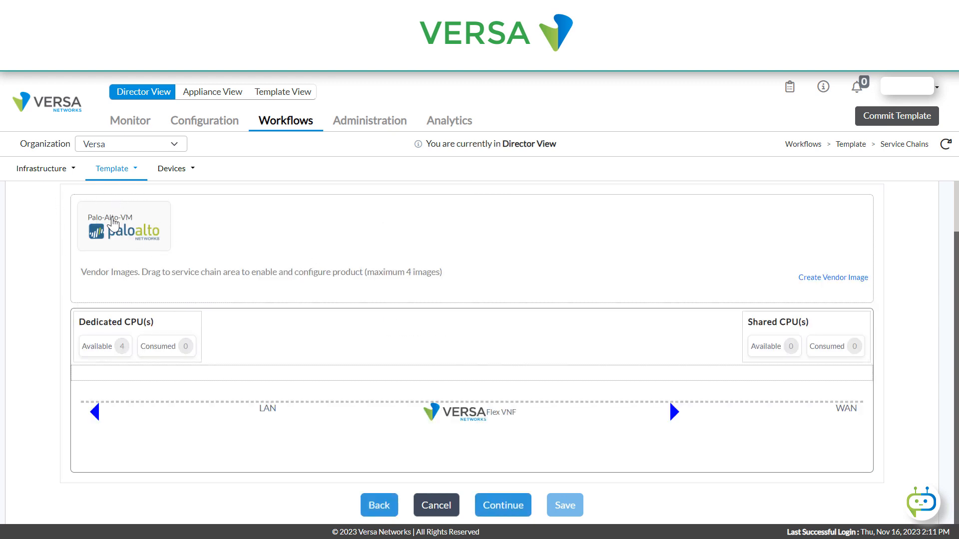
drag(113, 221, 440, 361)
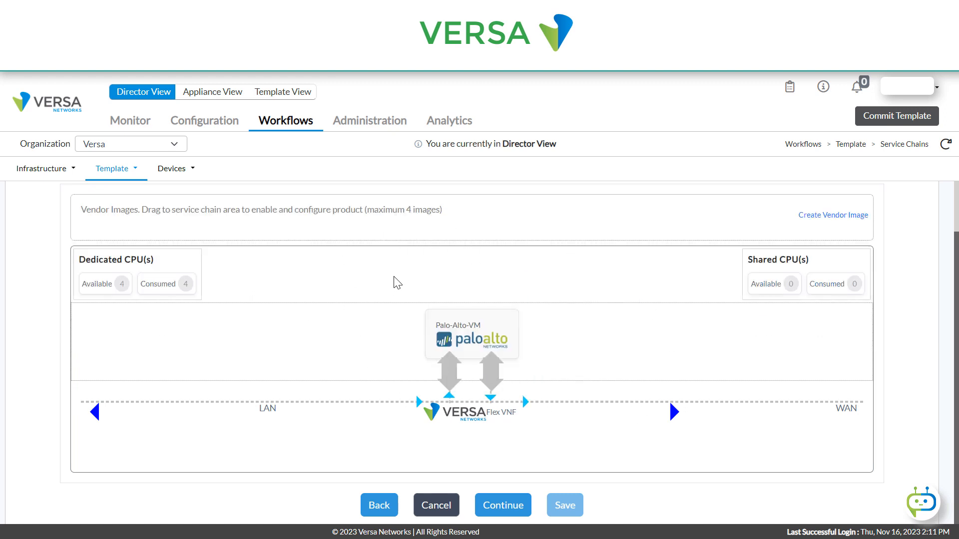
mouse_move(457, 327)
click(501, 506)
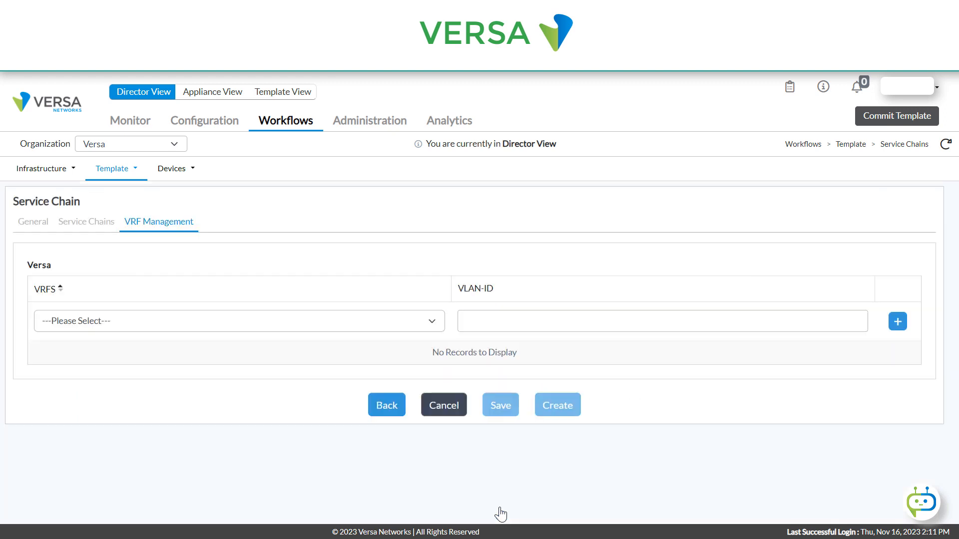
- Add the Versa-LAN VRF with VLAN ID 0 and create the service chain
click(119, 322)
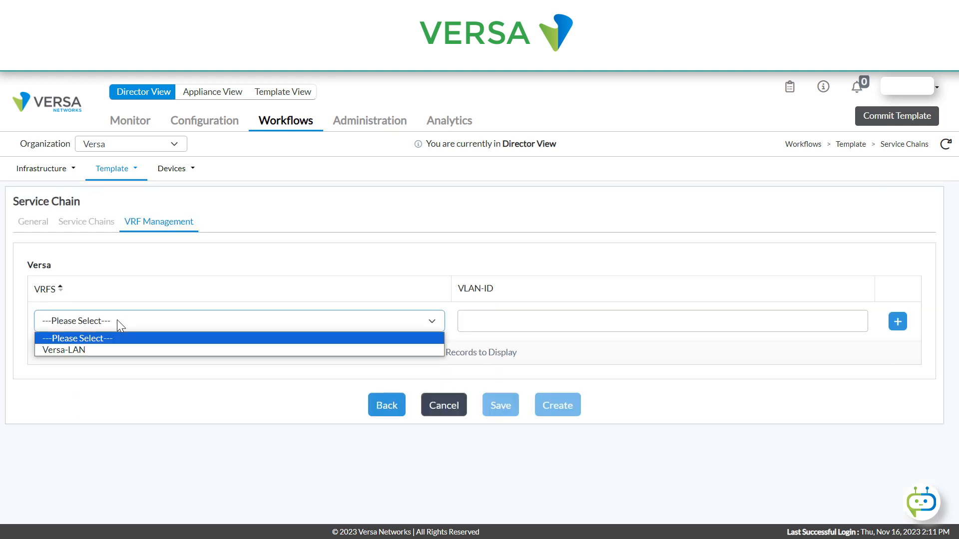
click(100, 349)
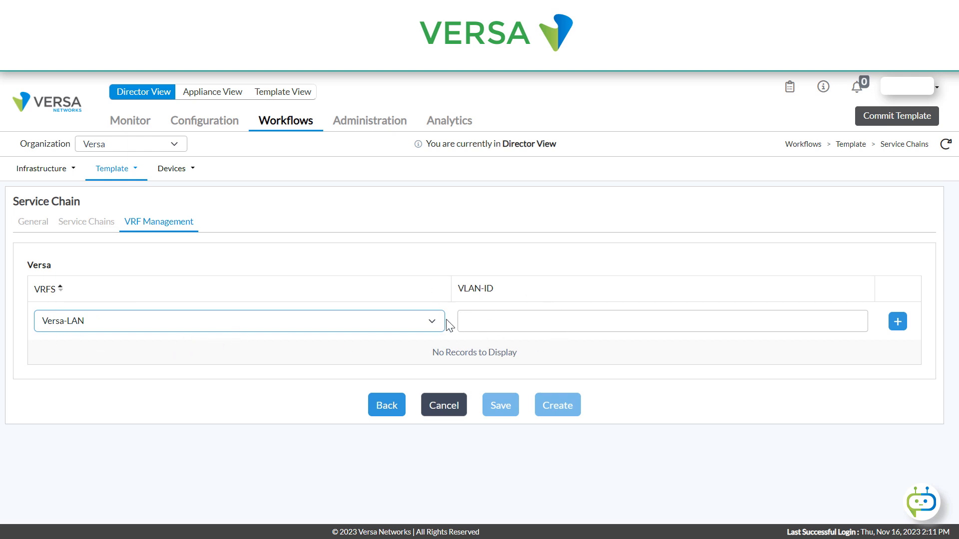
click(557, 403)
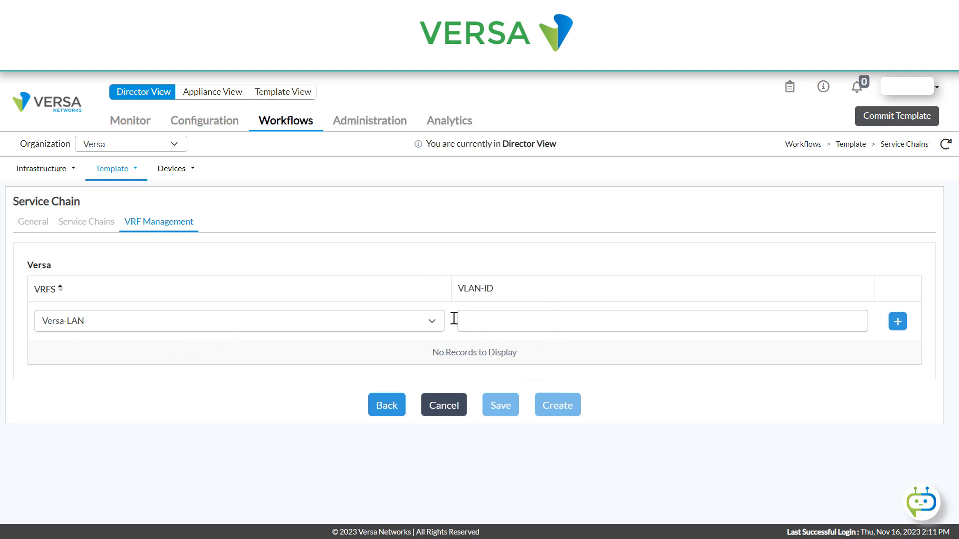
click(501, 318)
text(0)
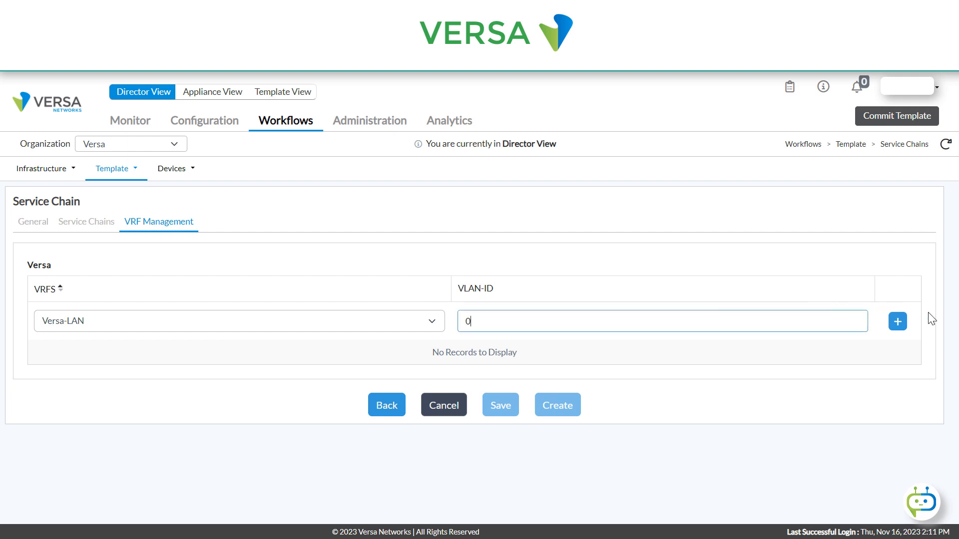
click(897, 321)
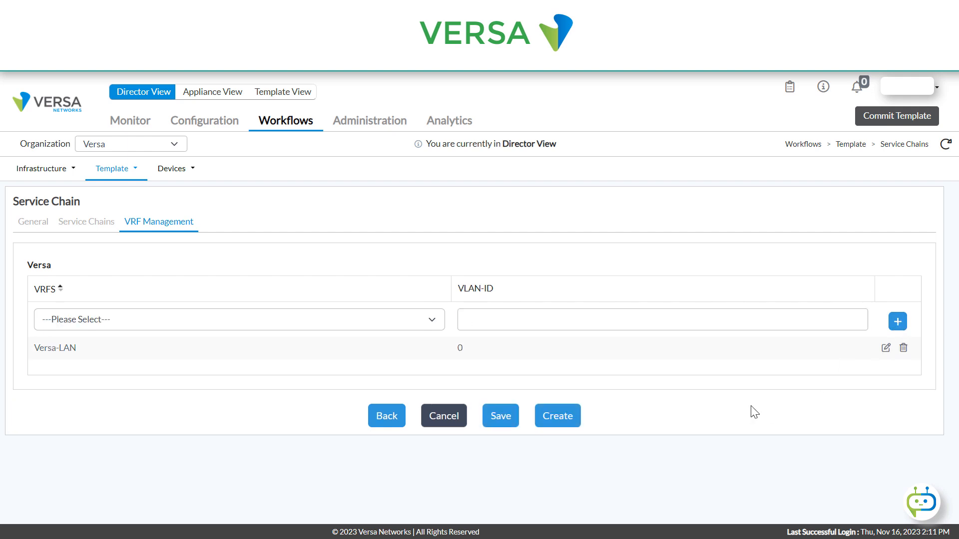
click(557, 416)
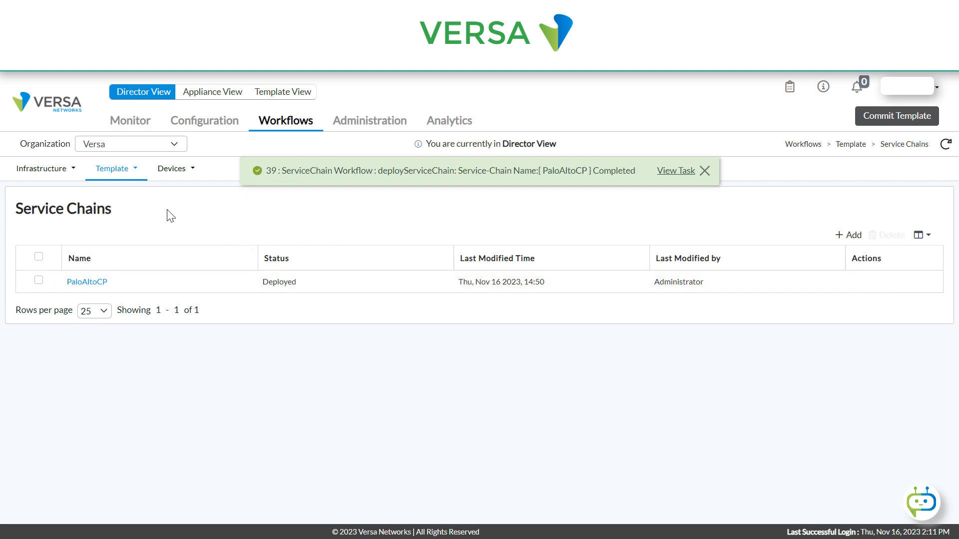
- Open the DG-uCPE-CSG770-R1 device group for editing from the configuration's device groups
click(205, 123)
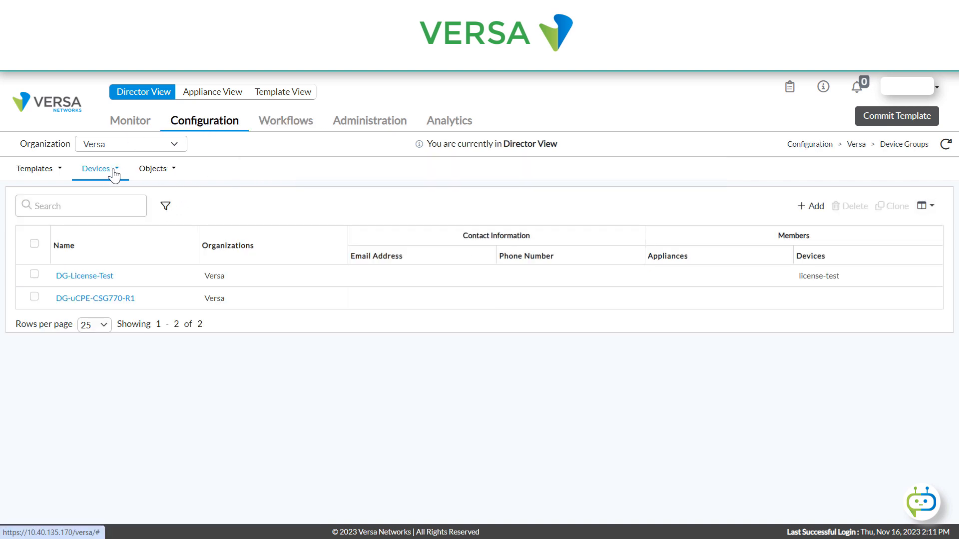
click(115, 171)
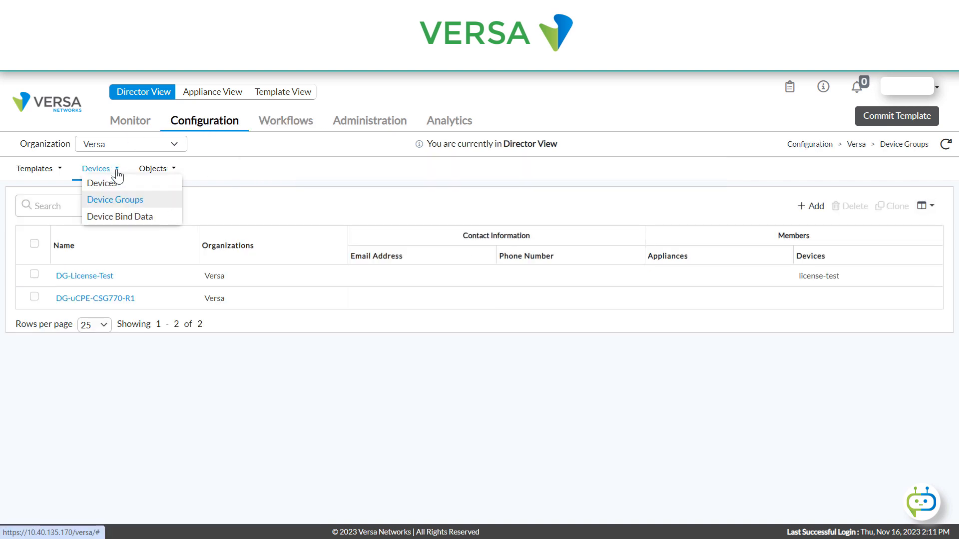
click(103, 203)
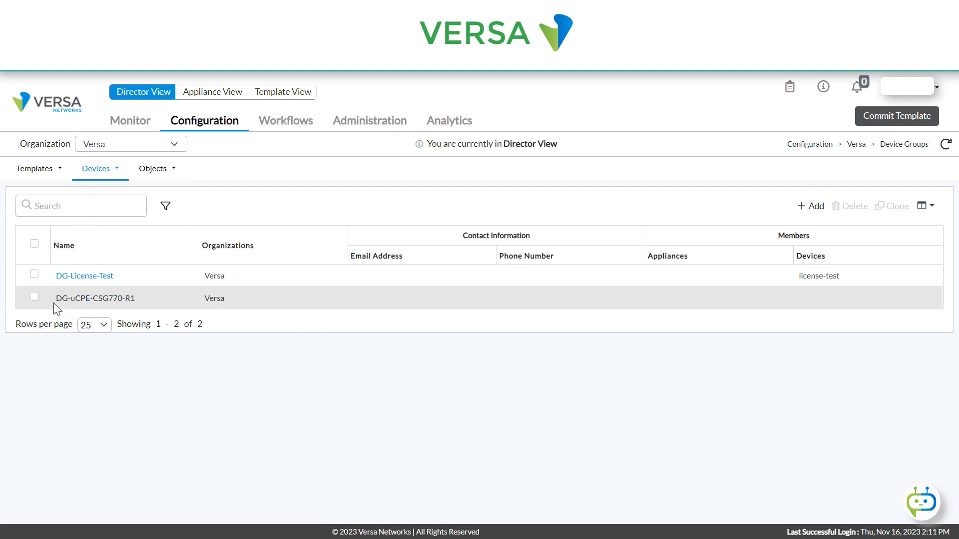
click(89, 299)
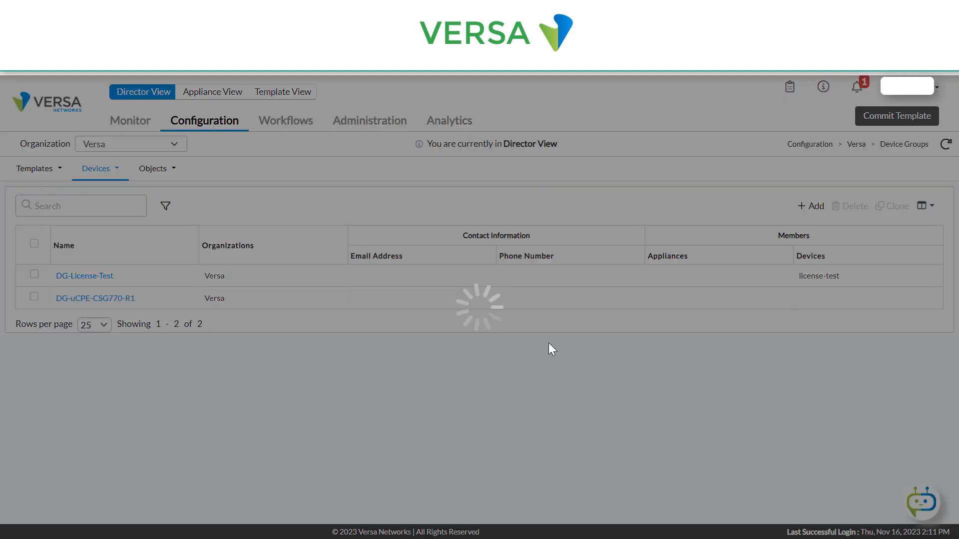
scroll(552, 325, down, 5)
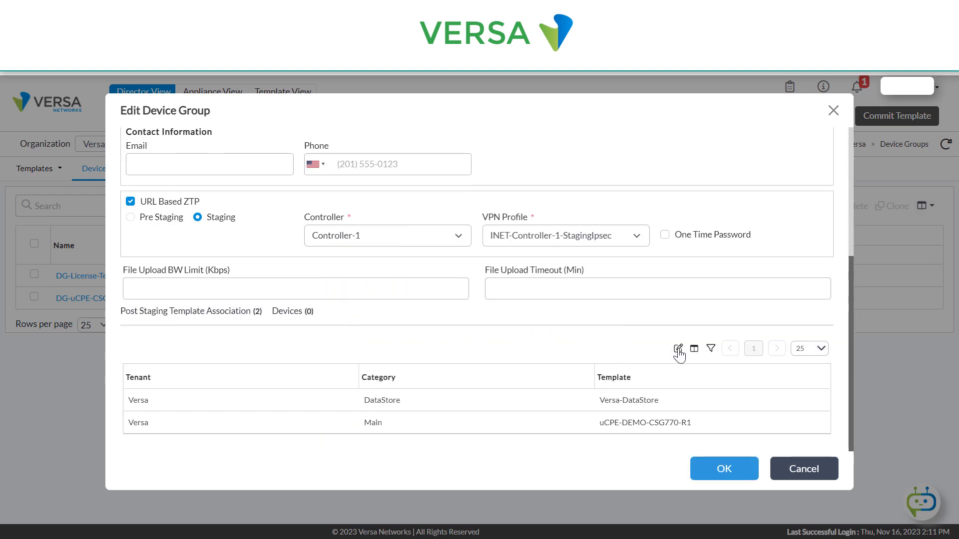
- Add a post-staging template association with tenant Versa, category Service Chain and template PaloAltoCP, and save the device group
click(678, 349)
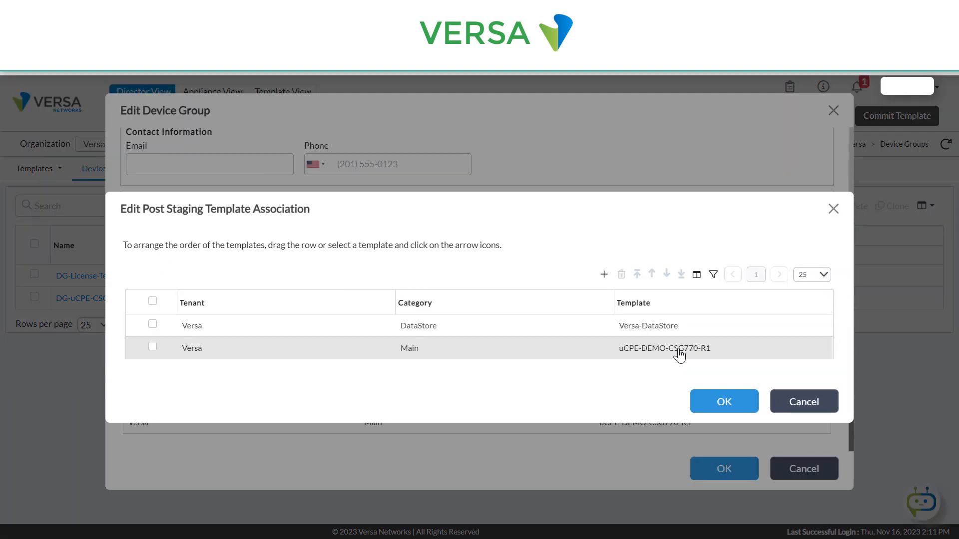
click(604, 274)
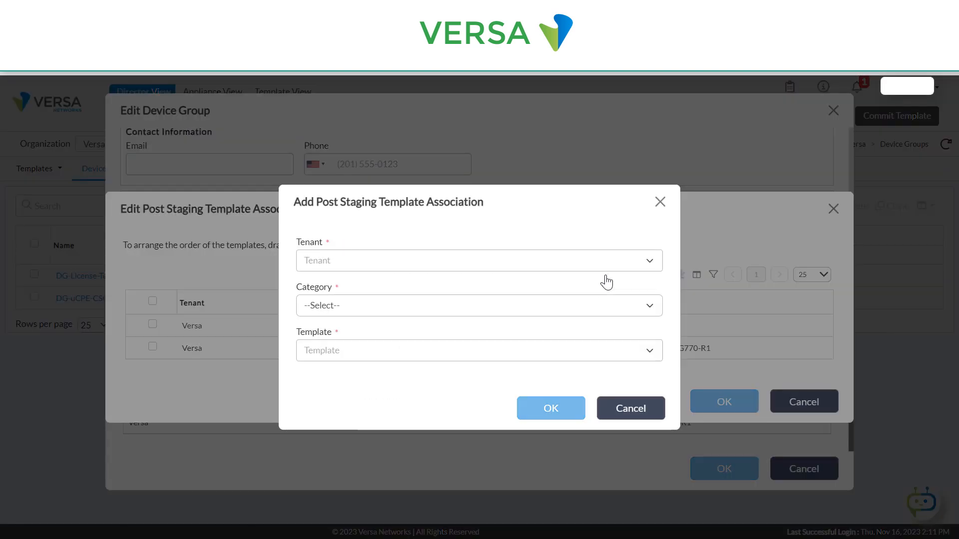
click(340, 261)
click(435, 284)
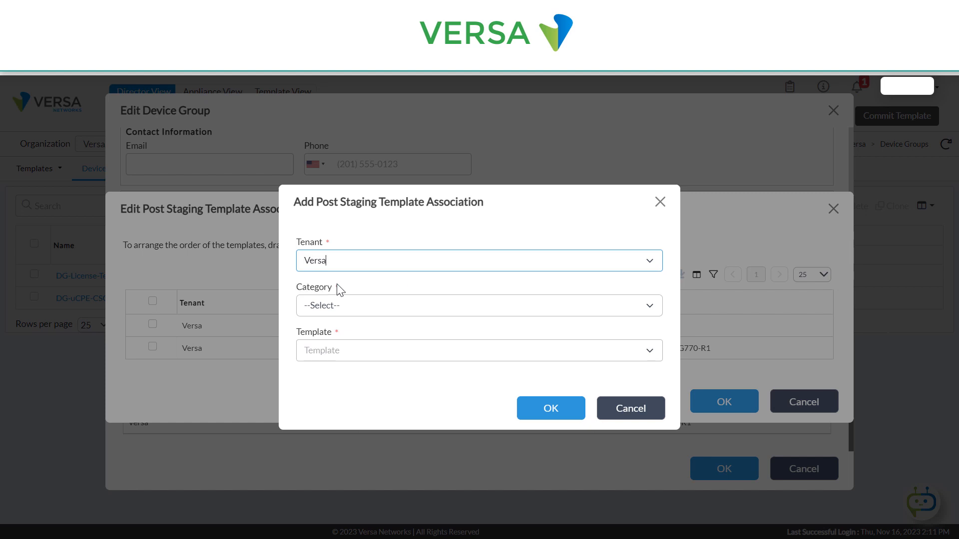
click(342, 304)
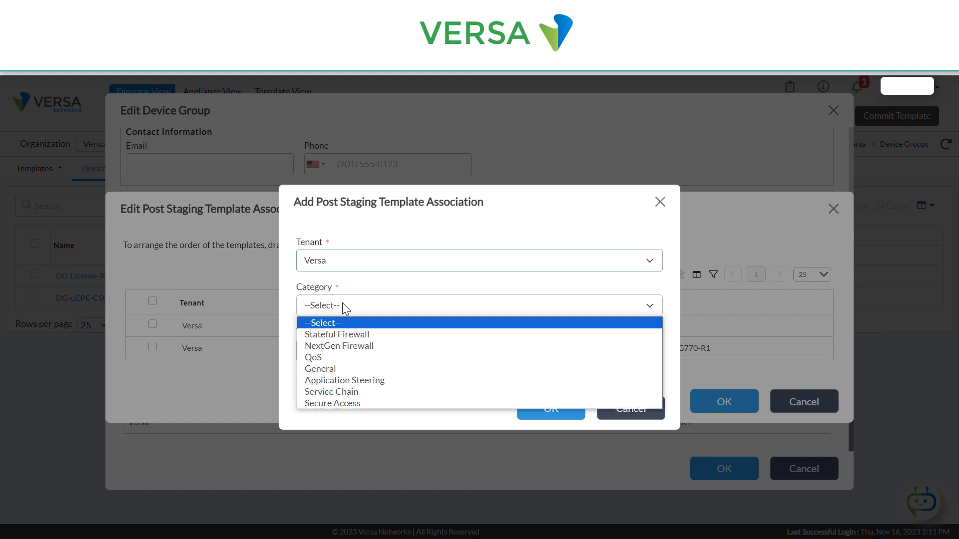
click(334, 391)
click(332, 351)
click(336, 371)
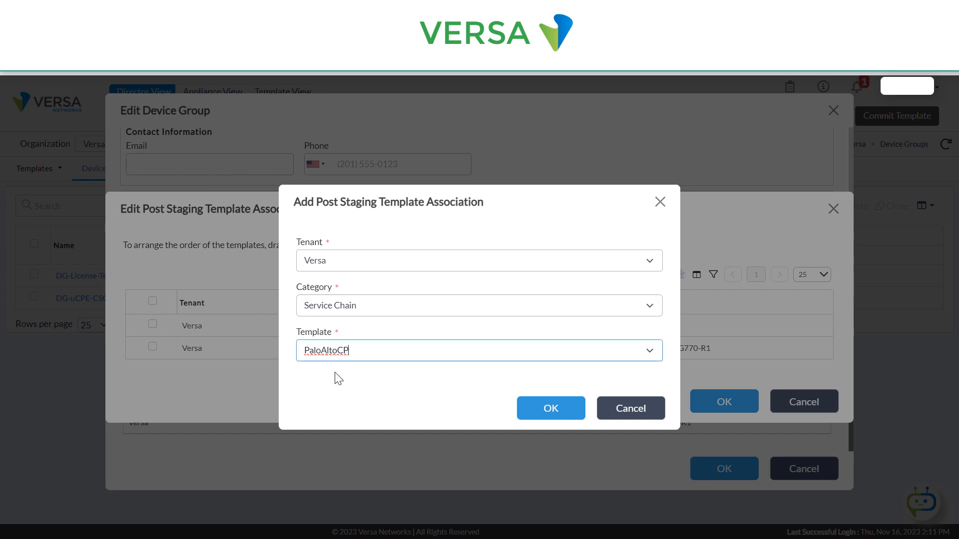
click(574, 407)
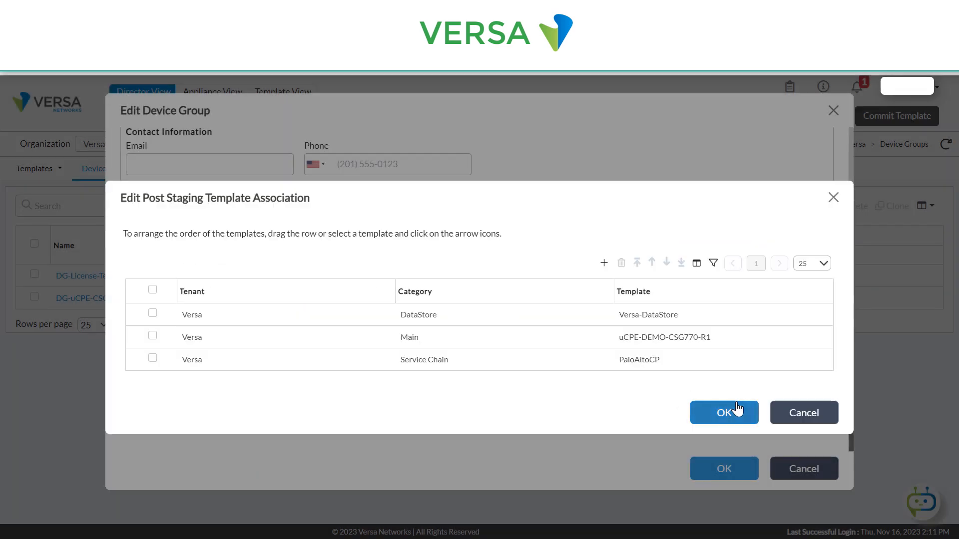
click(737, 409)
click(726, 471)
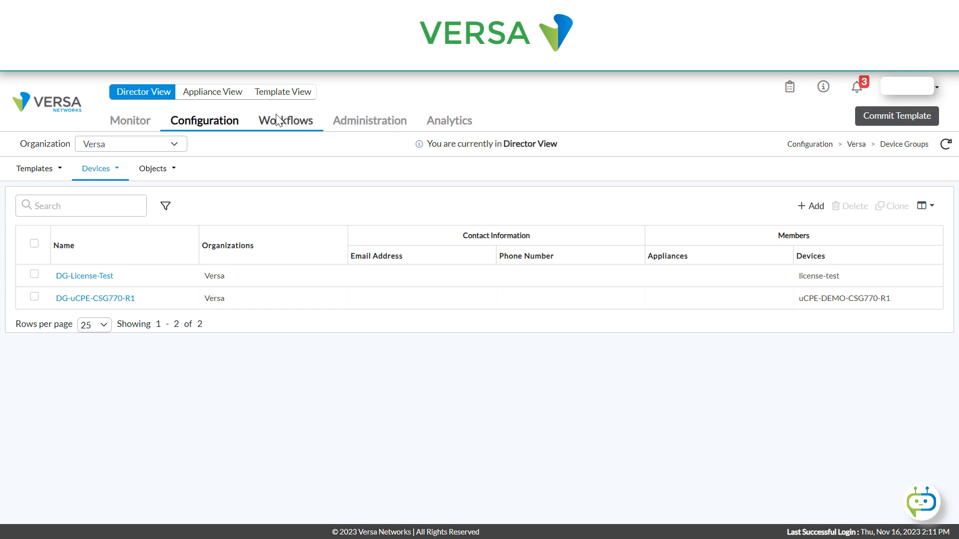
- Open the uCPE-DEMO-CSG770-R1 device from the device workflows for editing
click(298, 128)
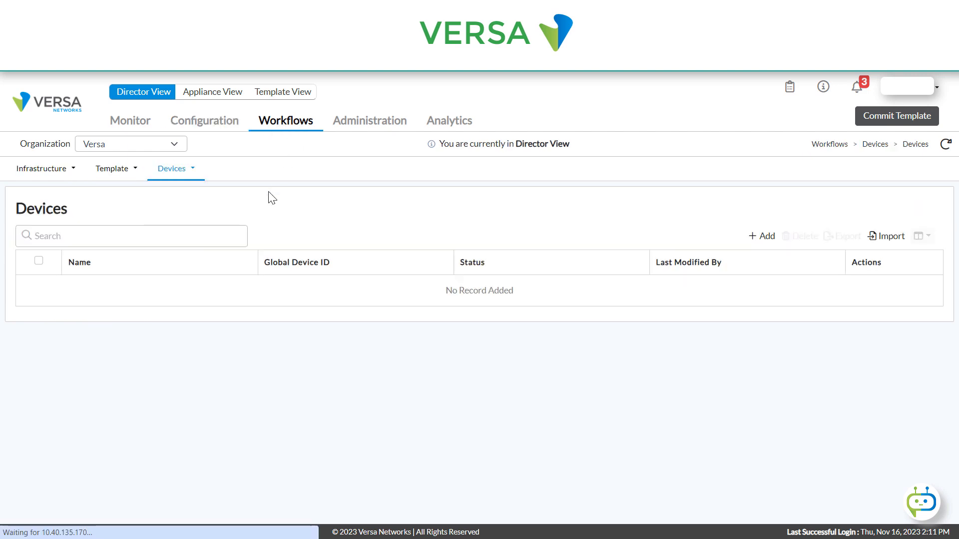
click(192, 171)
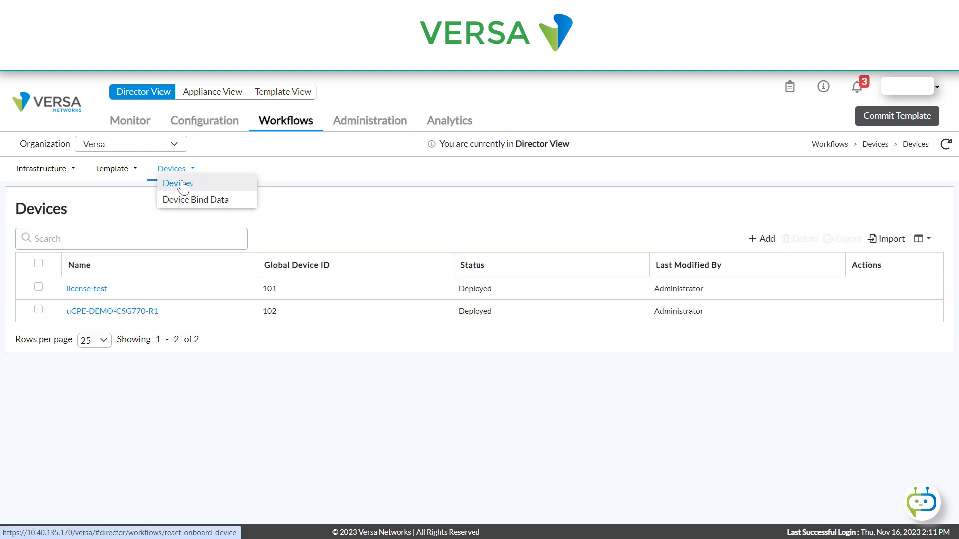
click(184, 184)
click(131, 312)
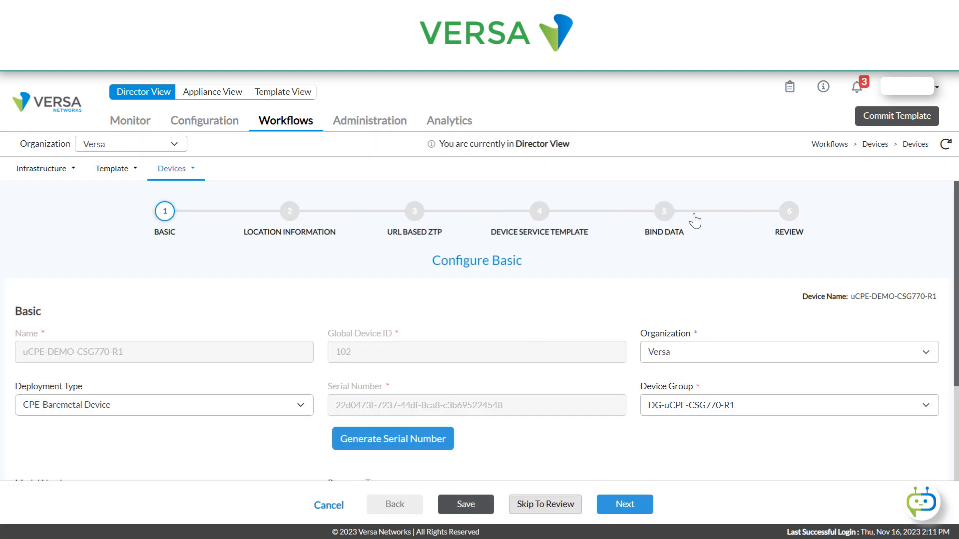
- Advance through the device workflow to the bind data and open the interface variables of the PaloAltoCP service template
click(626, 505)
click(625, 505)
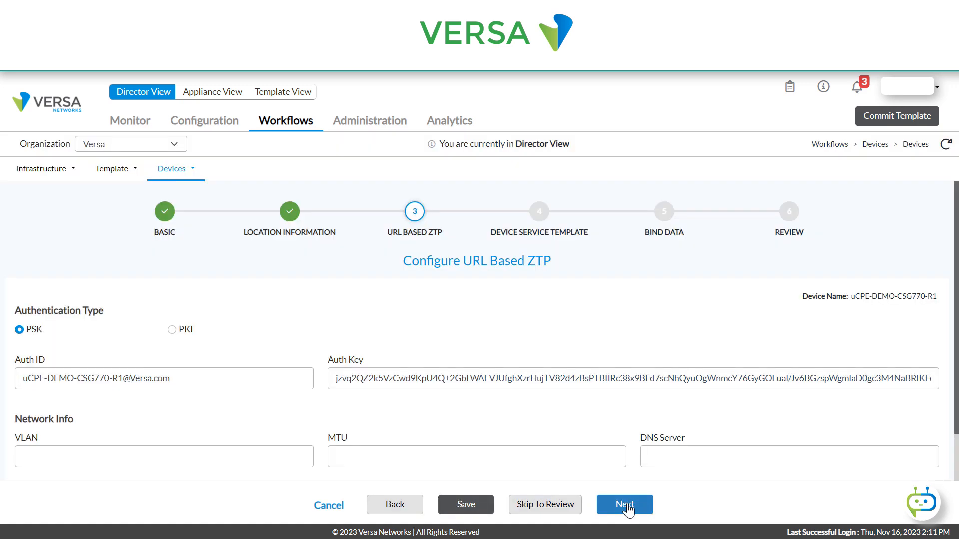
click(625, 505)
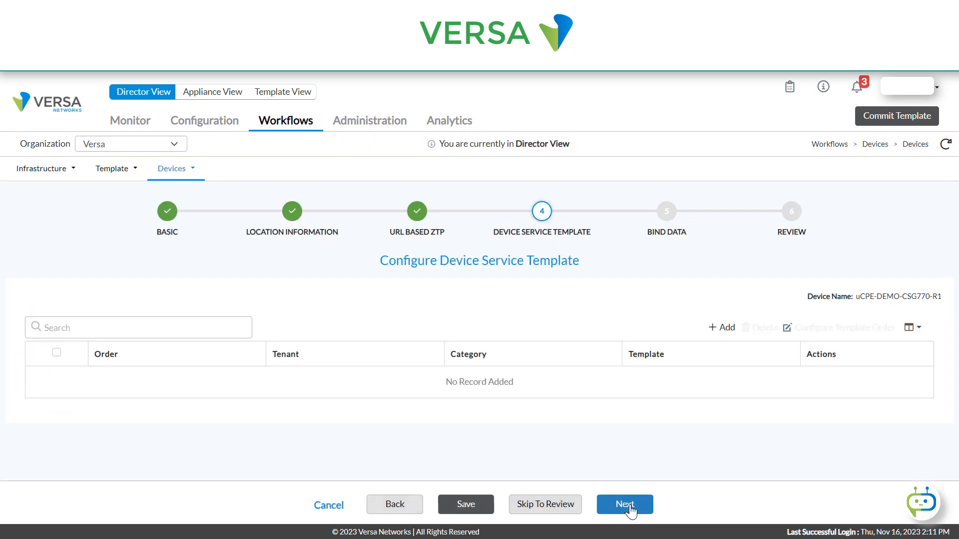
click(627, 505)
scroll(268, 329, down, 2)
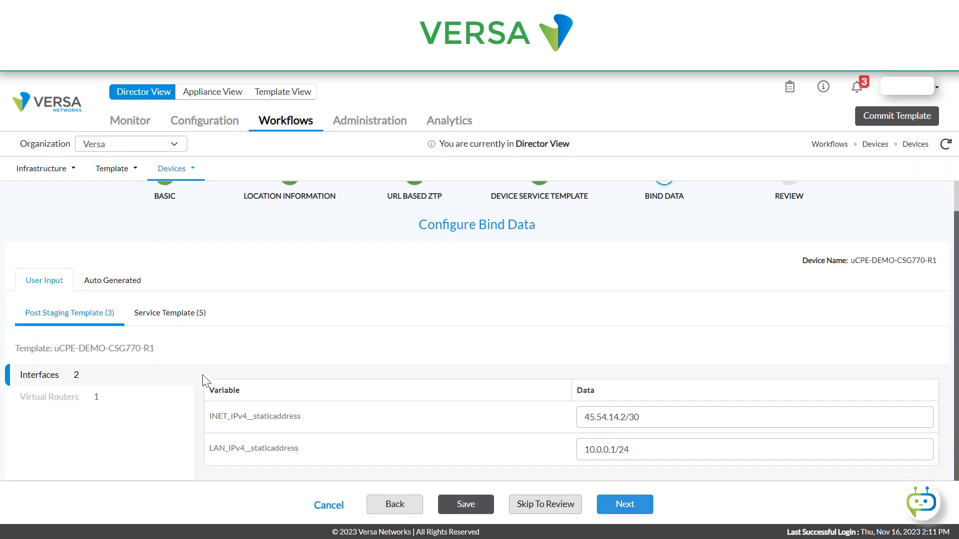
click(163, 290)
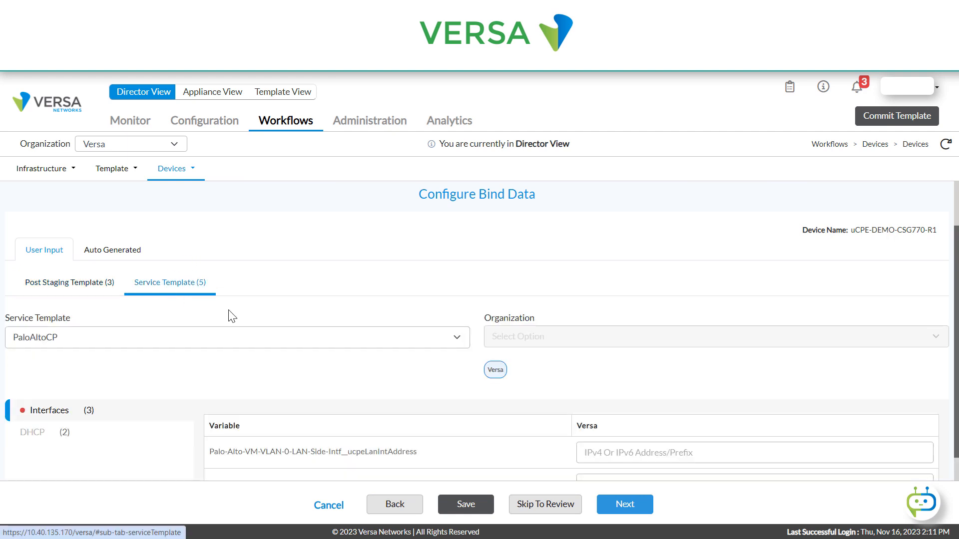
scroll(379, 384, down, 3)
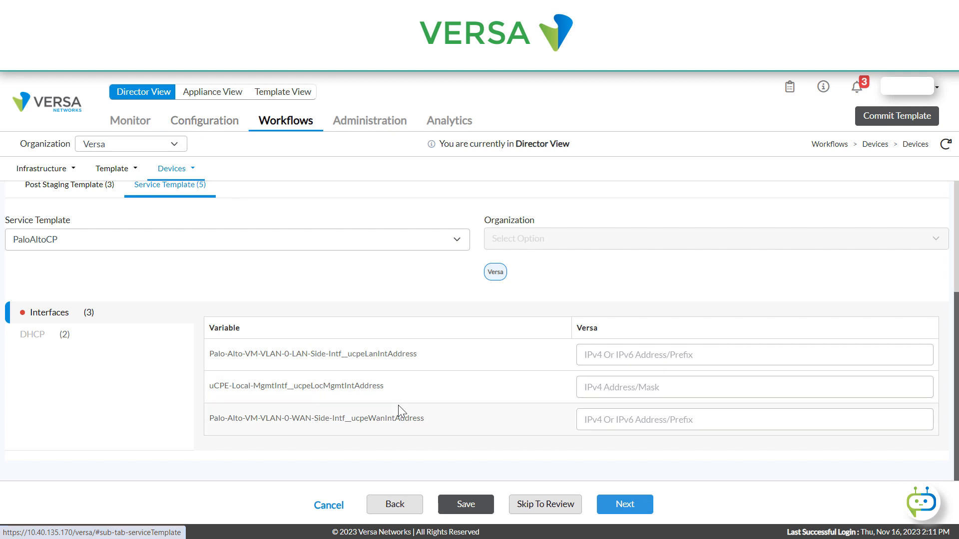
- Set the Palo-Alto-VM LAN-side interface address to 192.168.11.1/24 and the WAN-side interface address to 192.168.12.1/24
click(612, 355)
text(192.168.1)
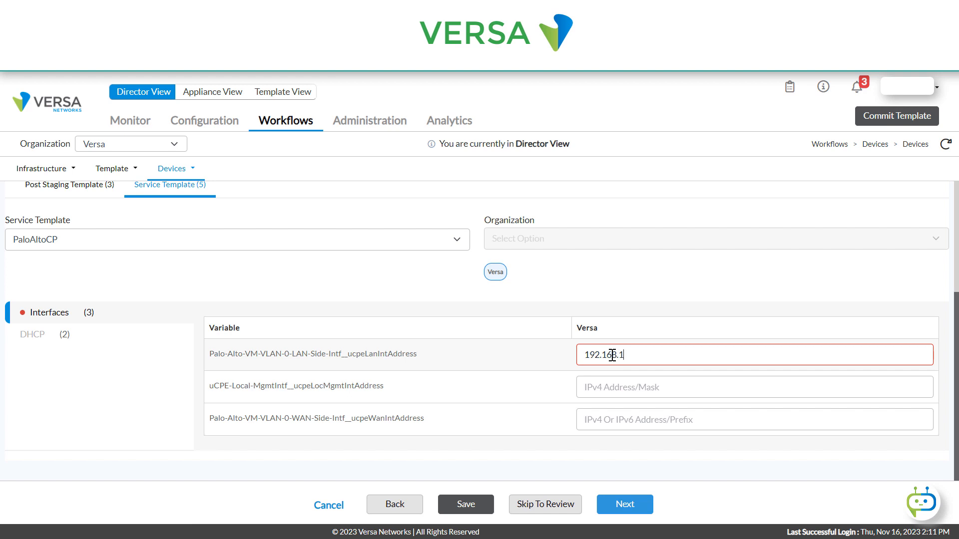
text(1.1/24)
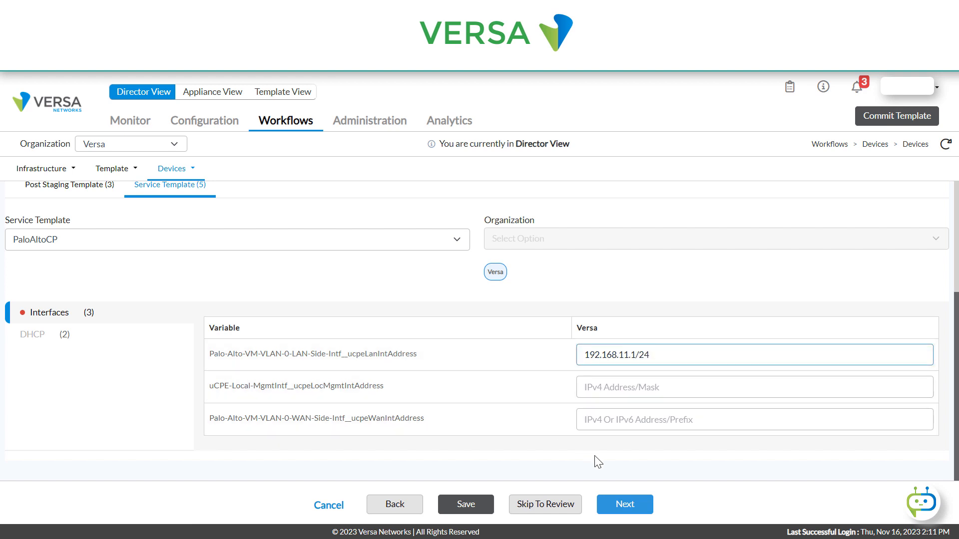
click(601, 419)
text(192)
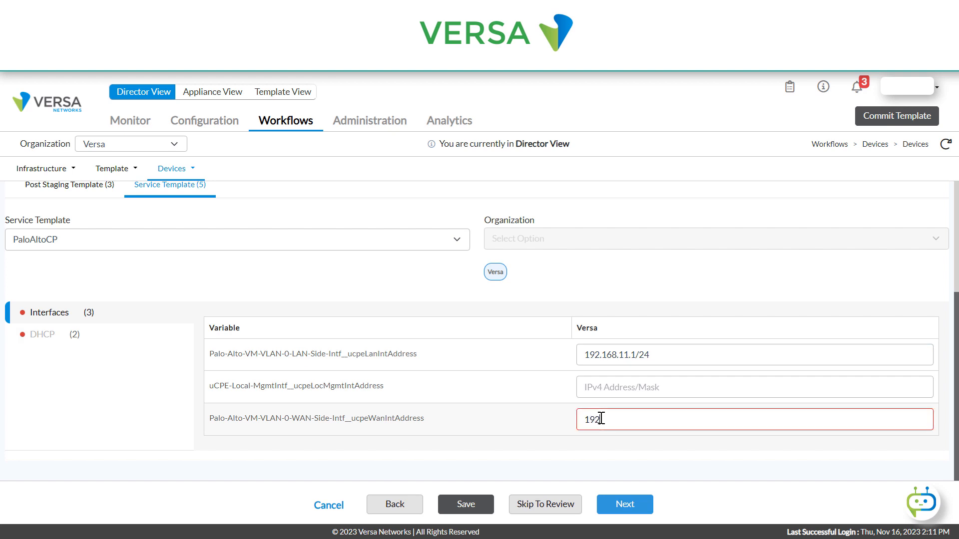
text(.168.12.1/24)
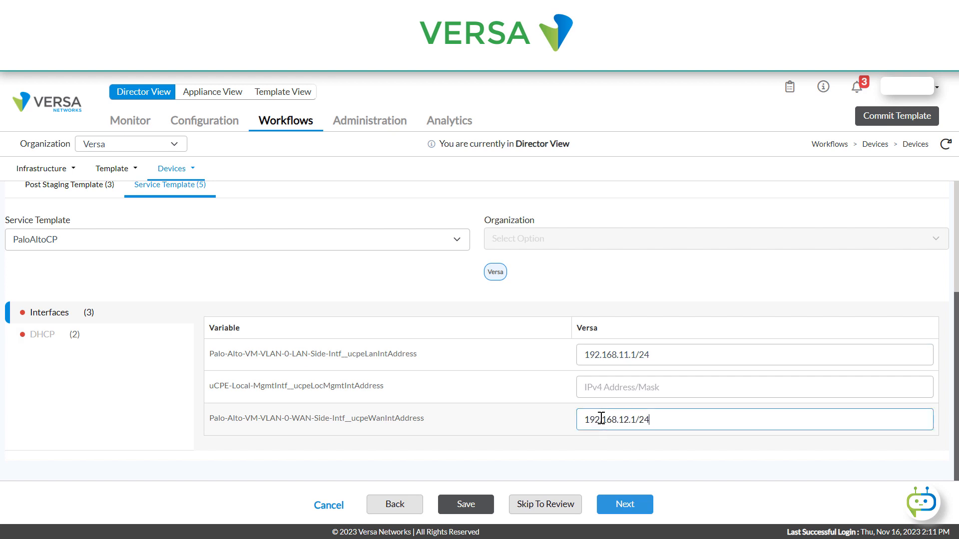
- Set the uCPE local management interface address to 192.168.23.23/24
click(609, 389)
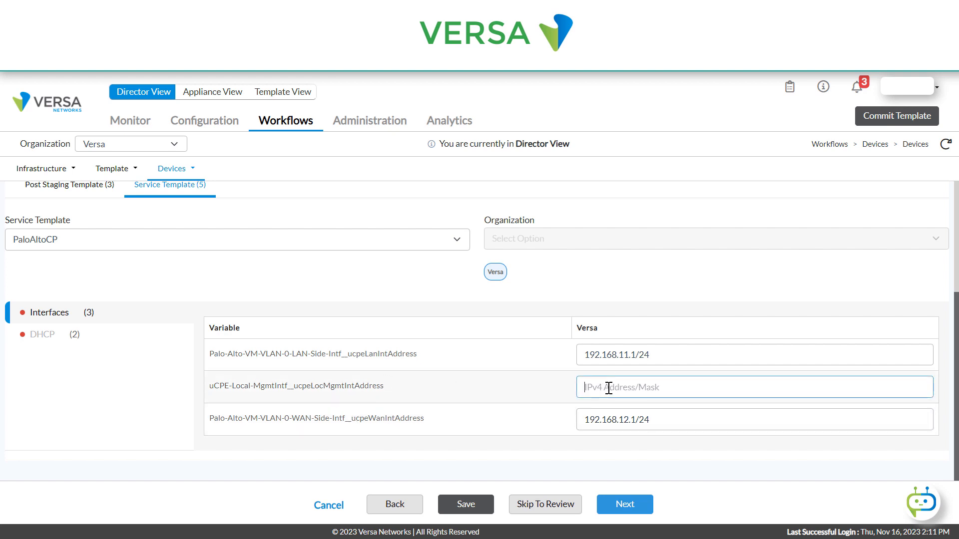
text(192.1)
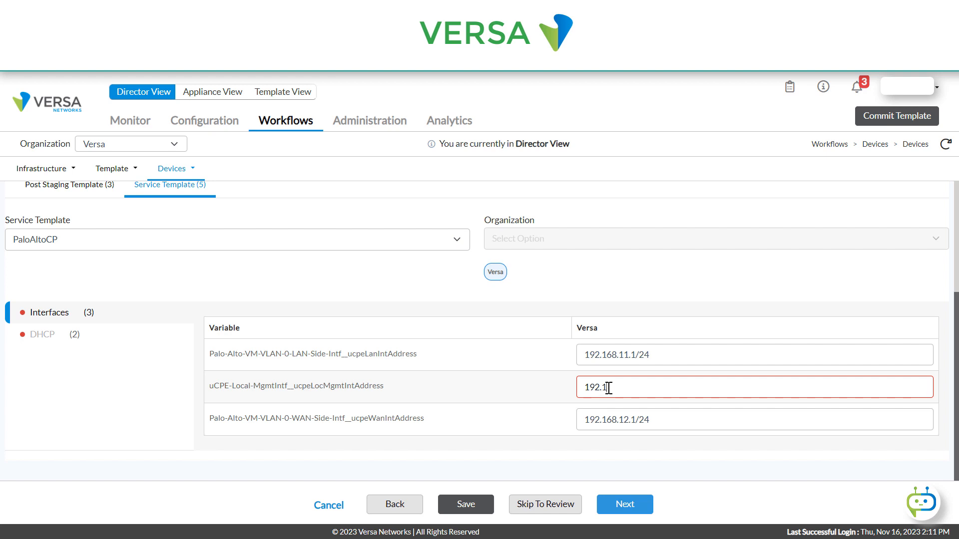
text(68.23.23/24)
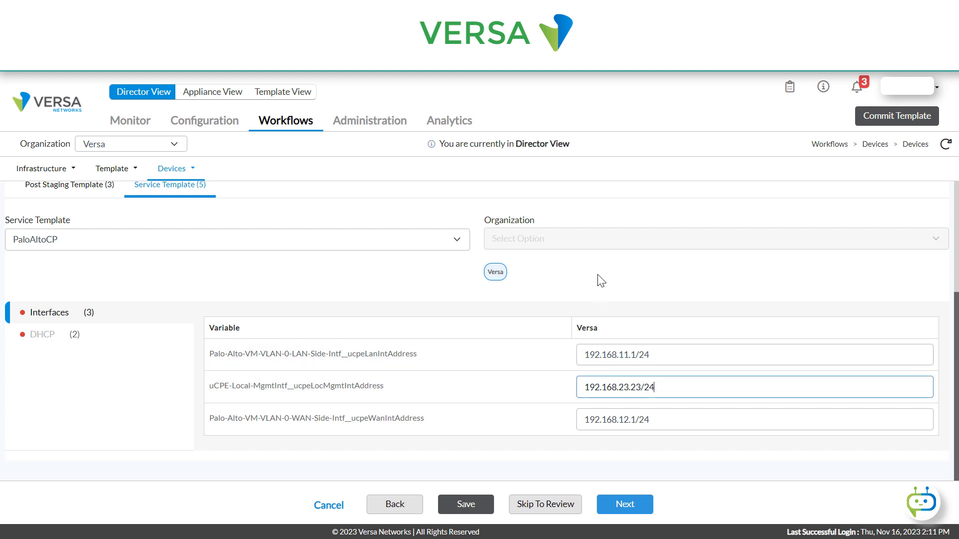
- Set the DHCP management pool range to begin at 192.168.23.24 and end at 192.168.23.28
click(43, 336)
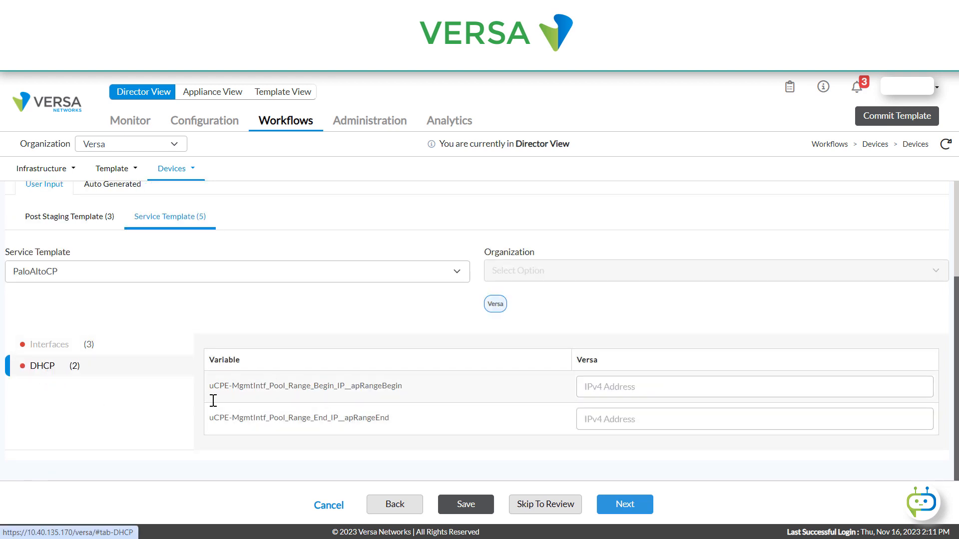
click(651, 386)
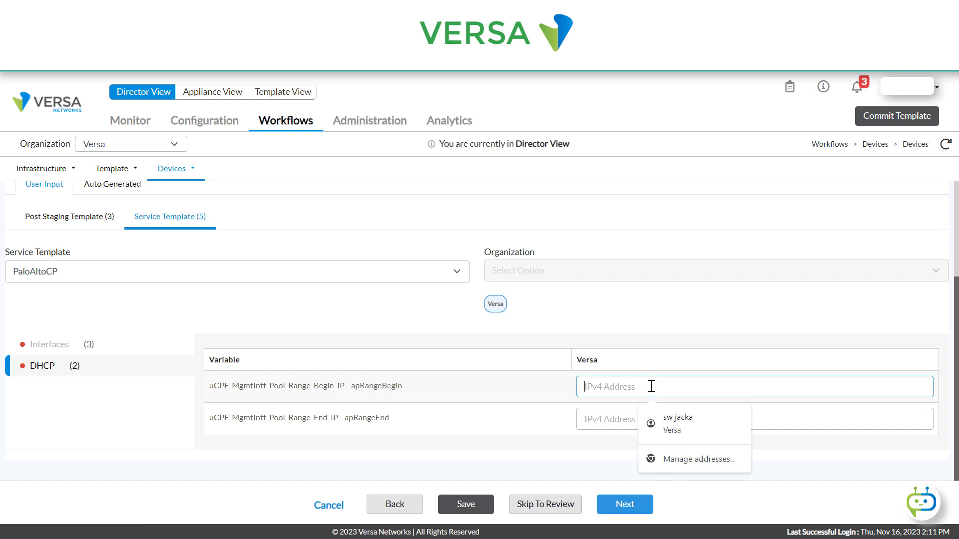
text(192.168)
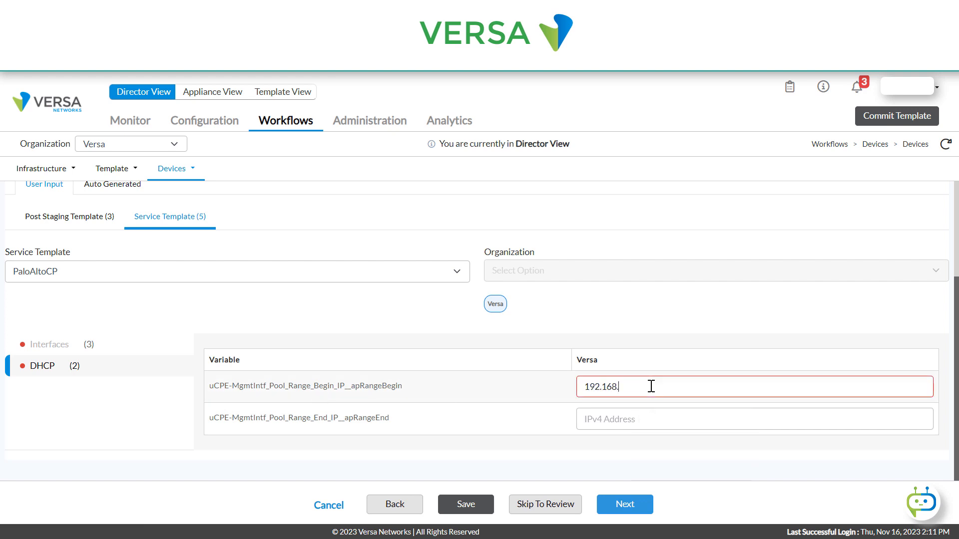
text(.23.24)
key(Tab)
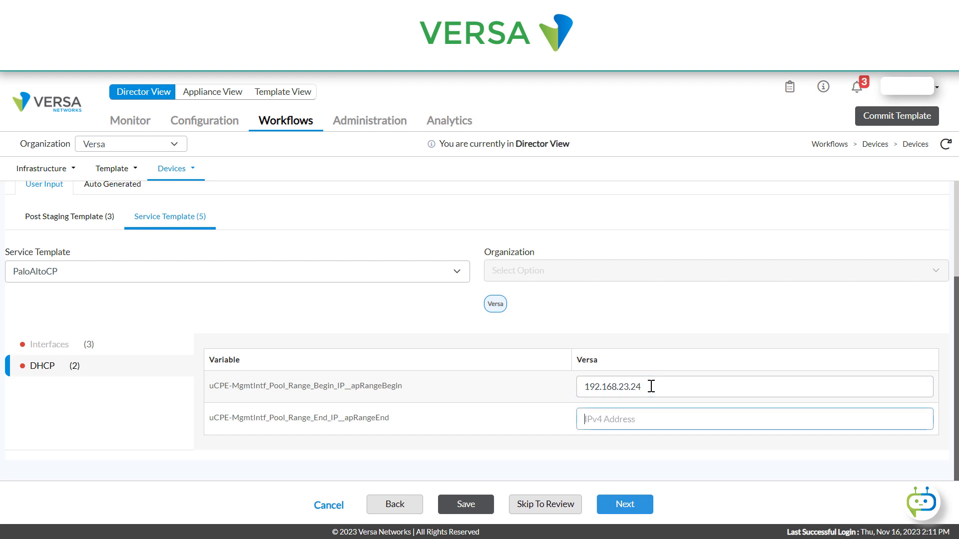
text(192.168)
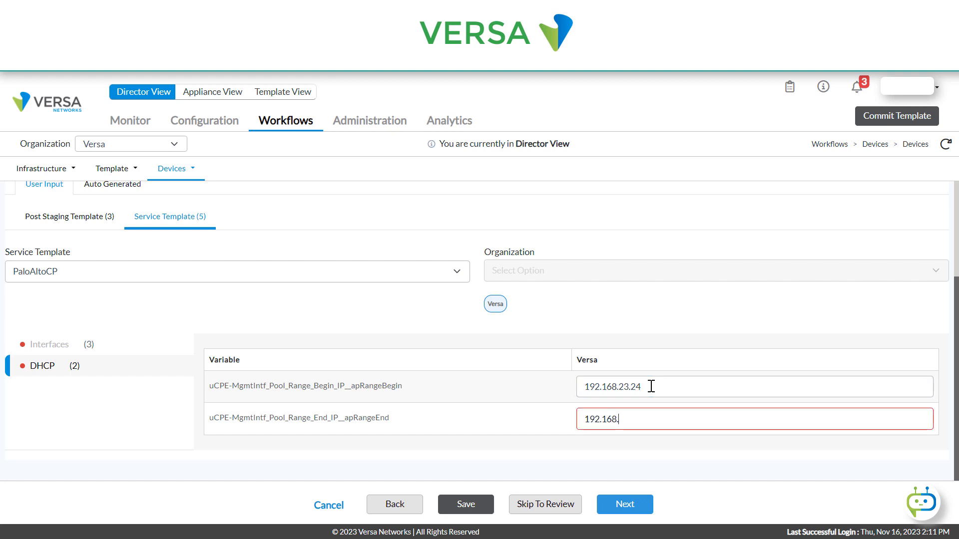
text(.23)
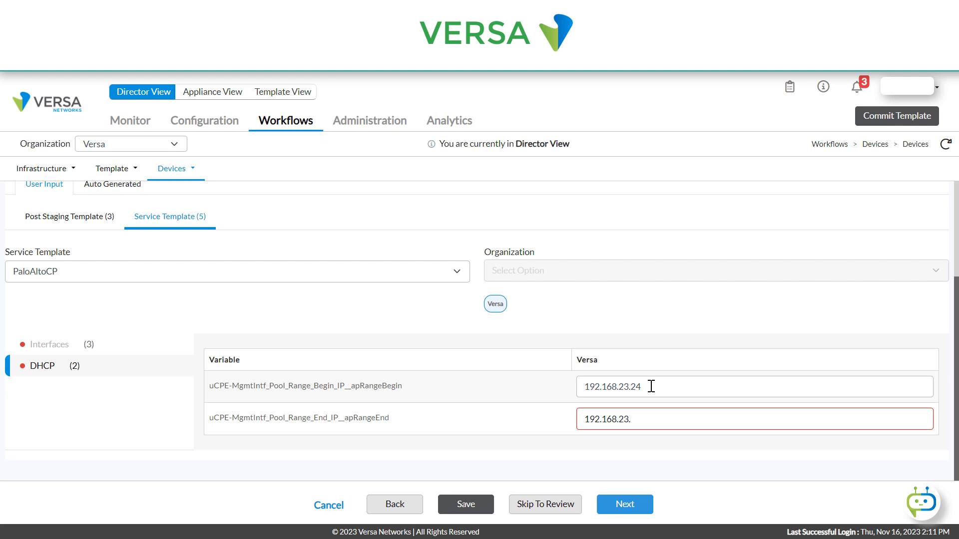
text(.28)
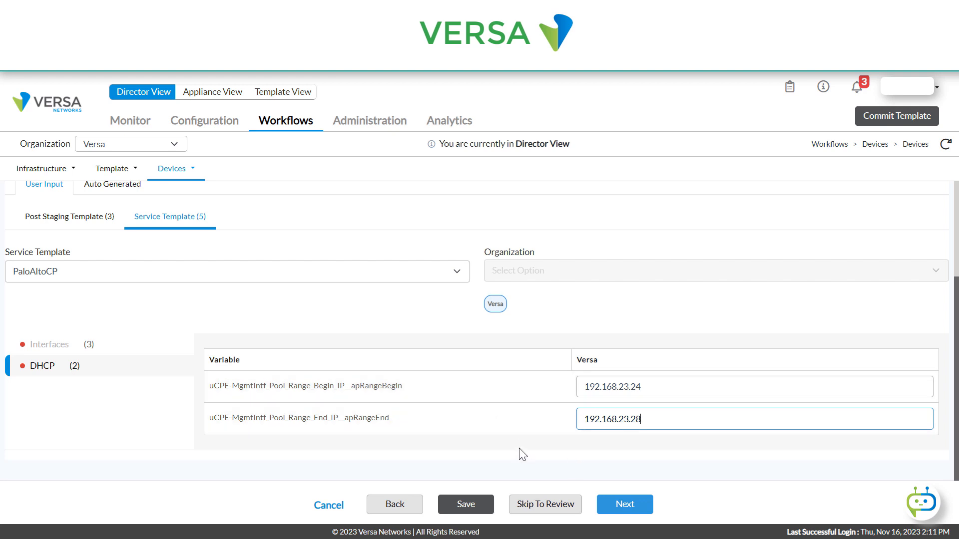
- Continue to the device review and redeploy uCPE-DEMO-CSG770-R1
click(630, 506)
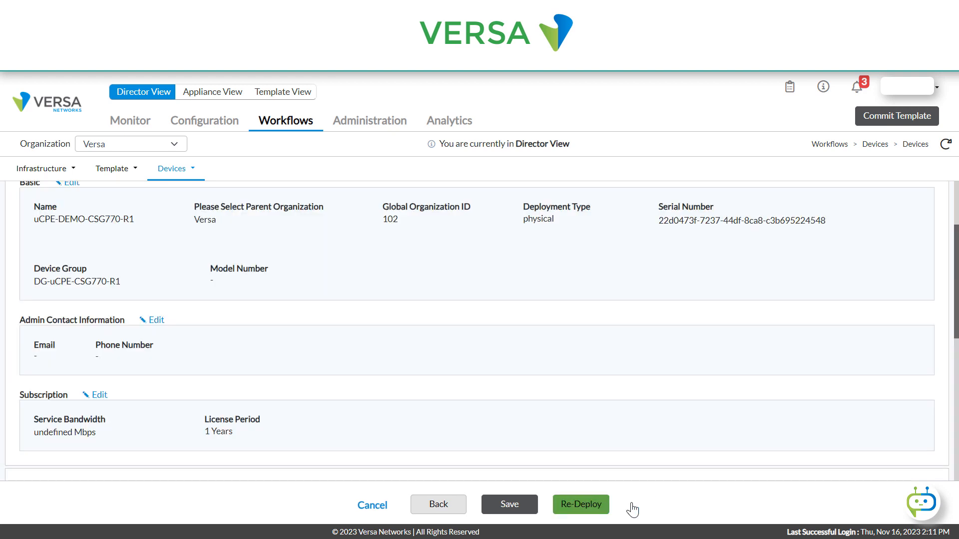
click(583, 506)
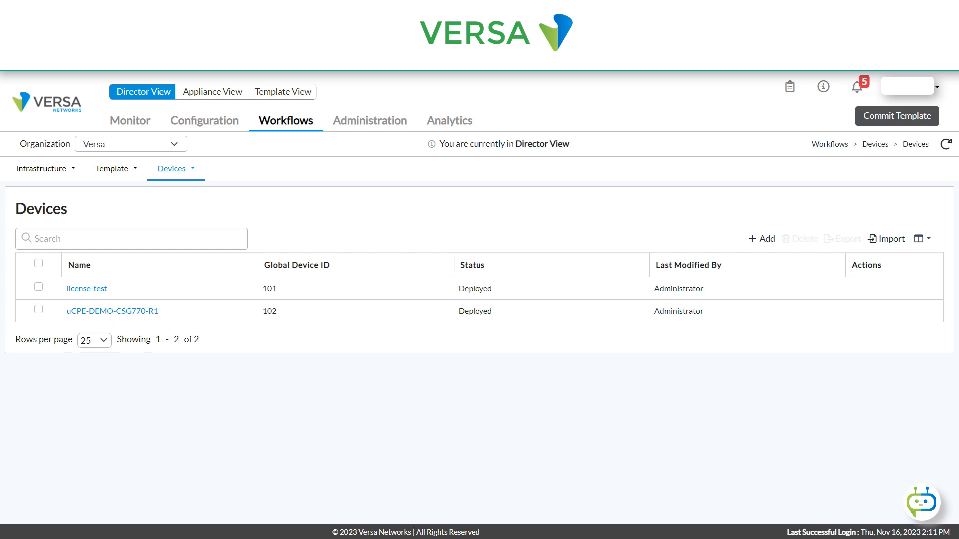
- Switch to the SSH terminal of the CSG770-R1 device and start its cli
drag(345, 102, 449, 21)
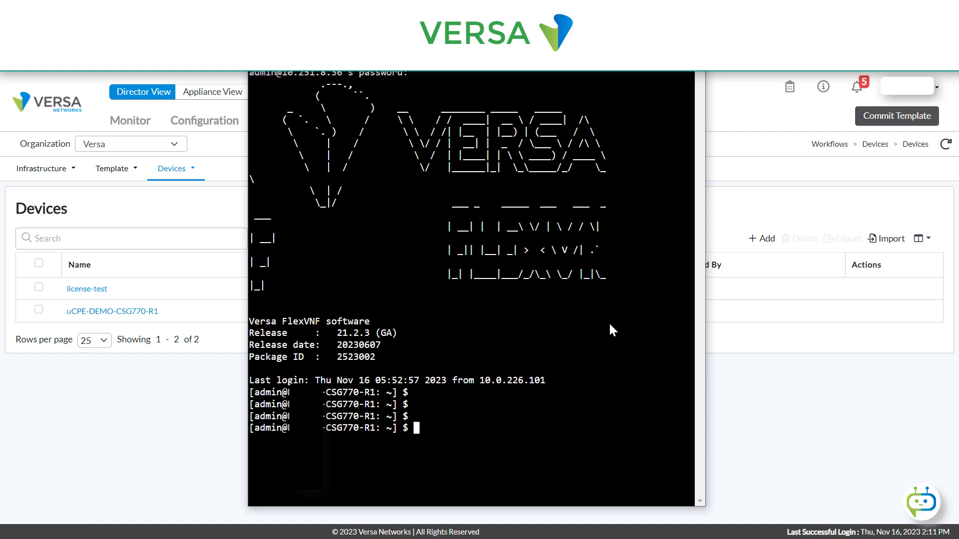
text(i)
key(Return)
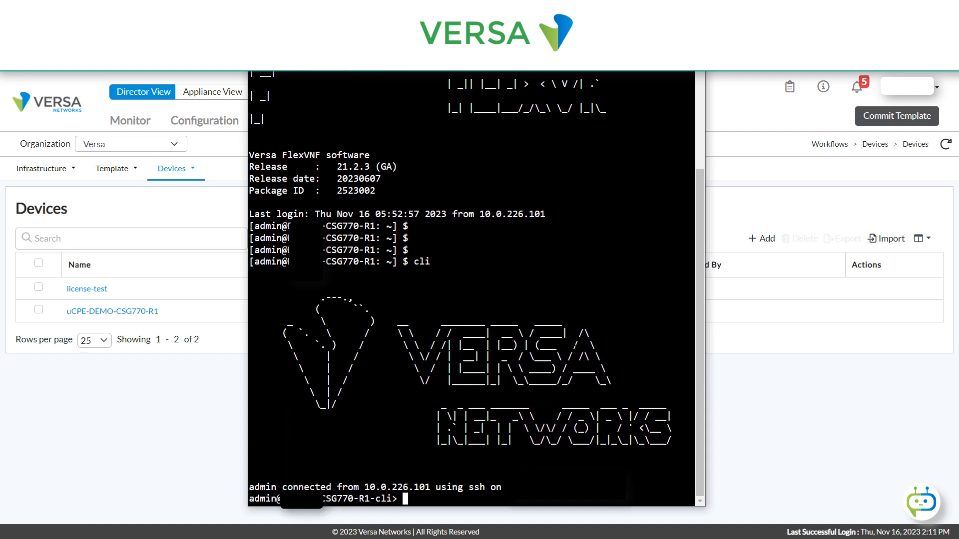
- Run "request system hypervisor enable no-confirm" in the device CLI and highlight the returned status line
text(request system hyper)
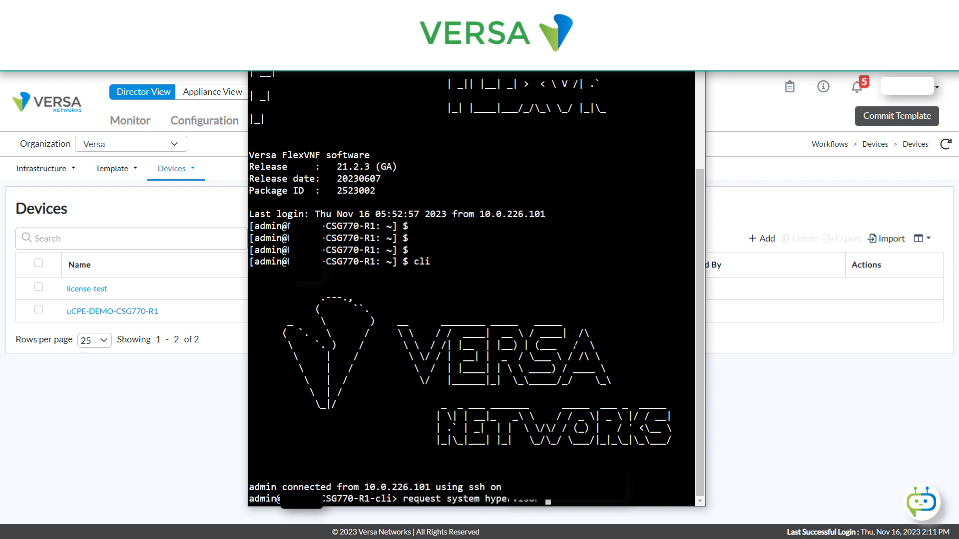
text(visor enable )
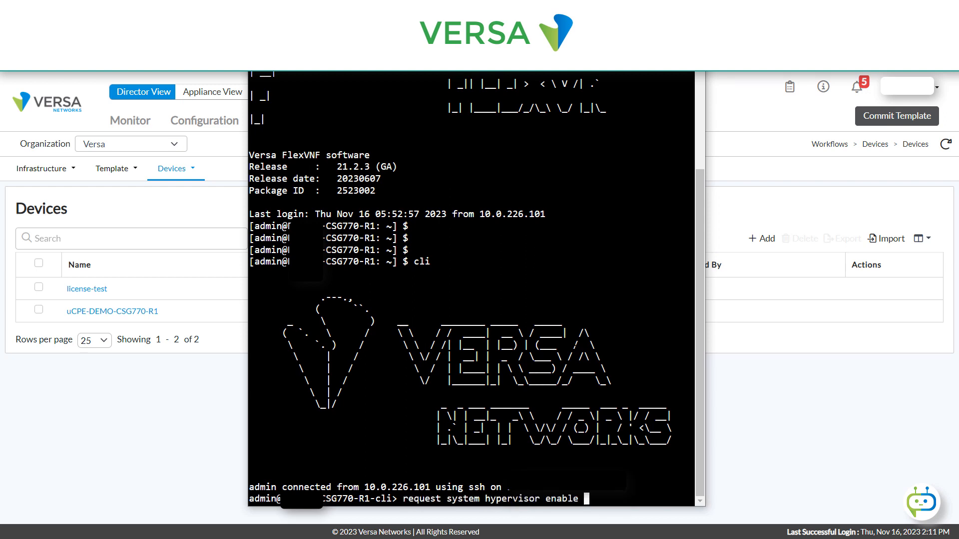
text(no-confirm)
key(Return)
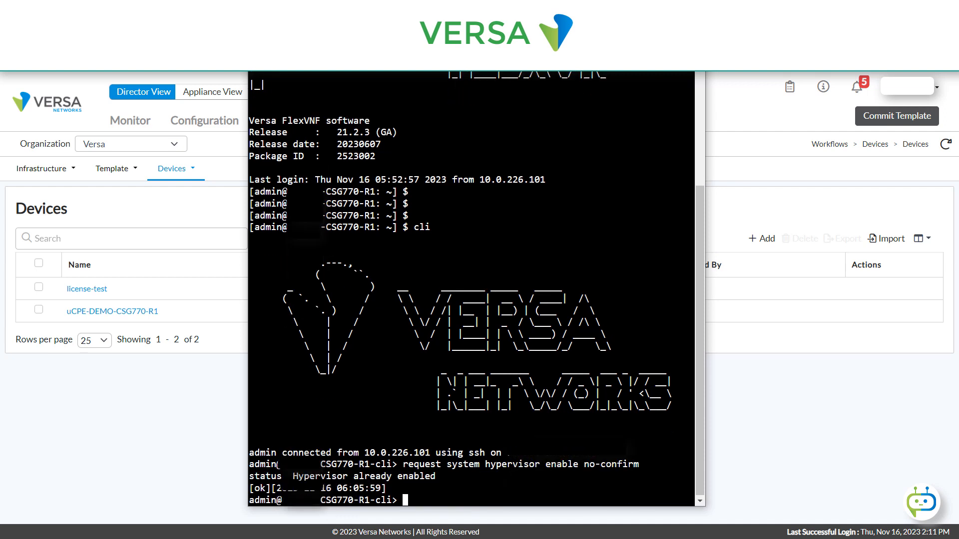
drag(250, 475, 446, 476)
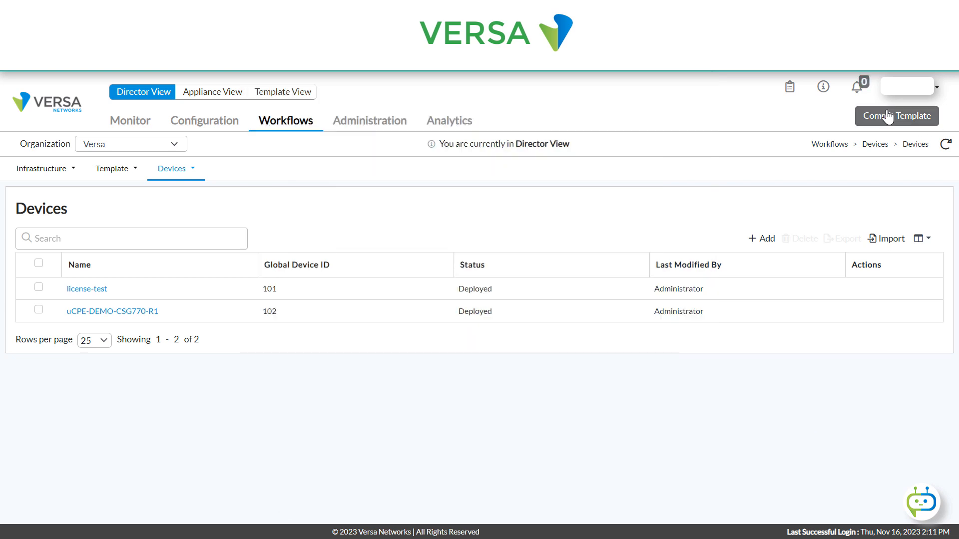
- Start a template commit in Versa Director for organization Versa, selecting devices by the template uCPE-DEMO-CSG770-R1
click(872, 120)
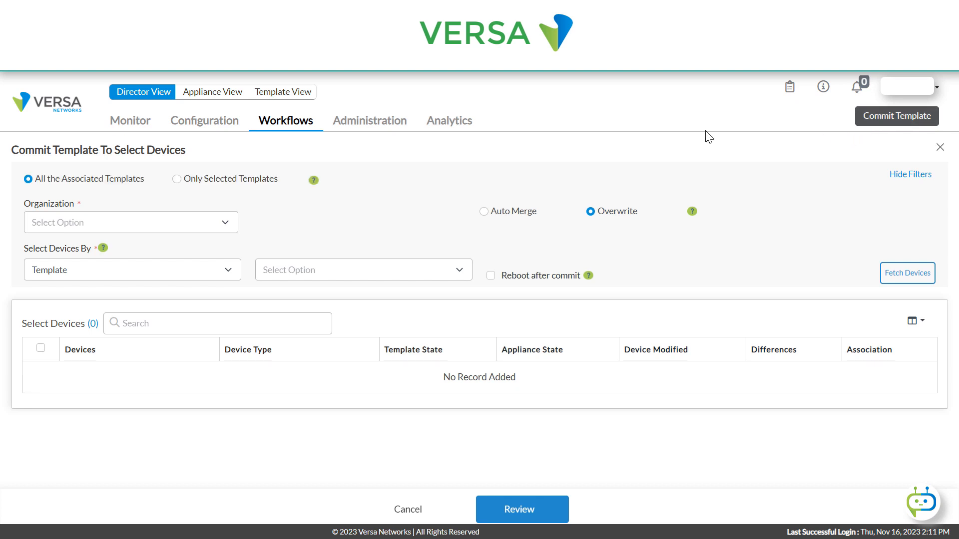
click(121, 223)
click(100, 276)
click(64, 269)
click(370, 271)
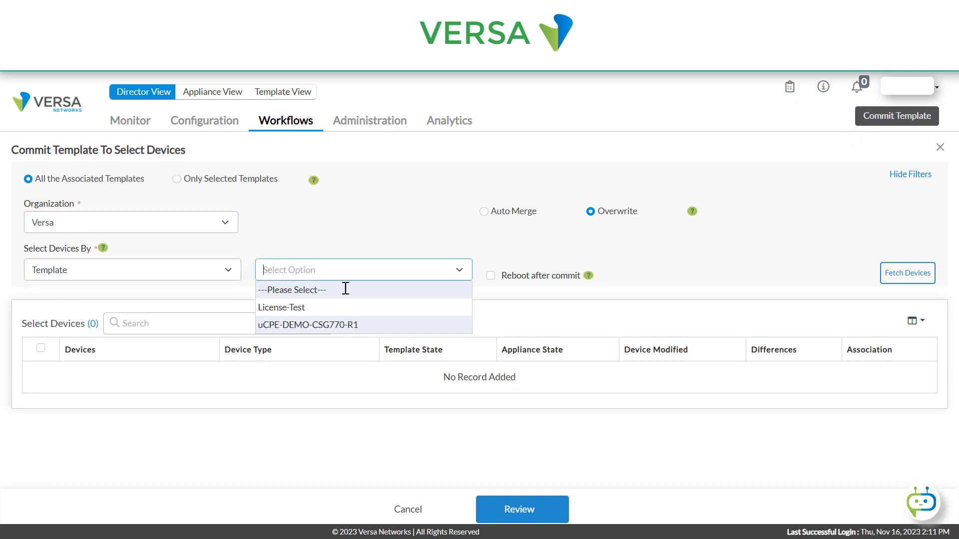
click(298, 325)
- Fetch the template's devices, select uCPE-DEMO-CSG770-R1 and proceed to the commit review
click(891, 278)
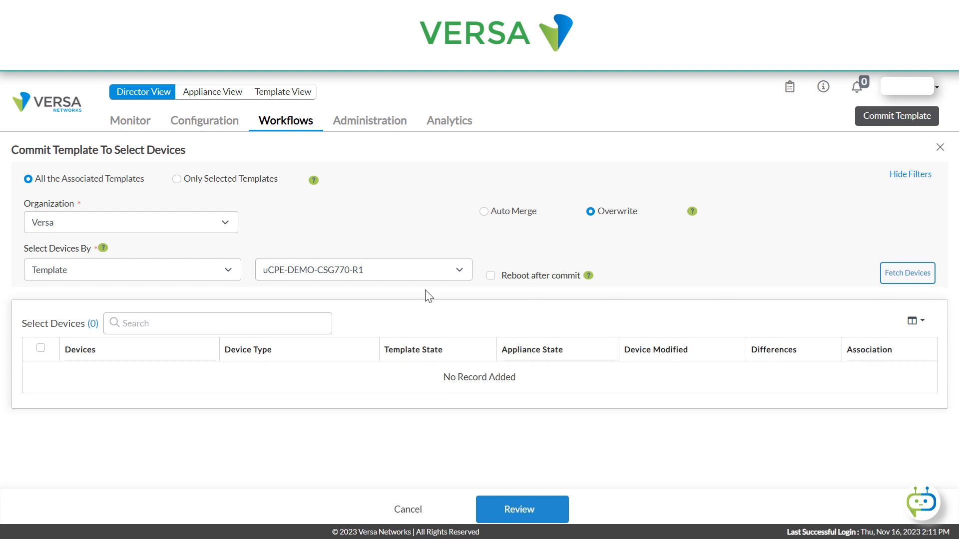
click(36, 374)
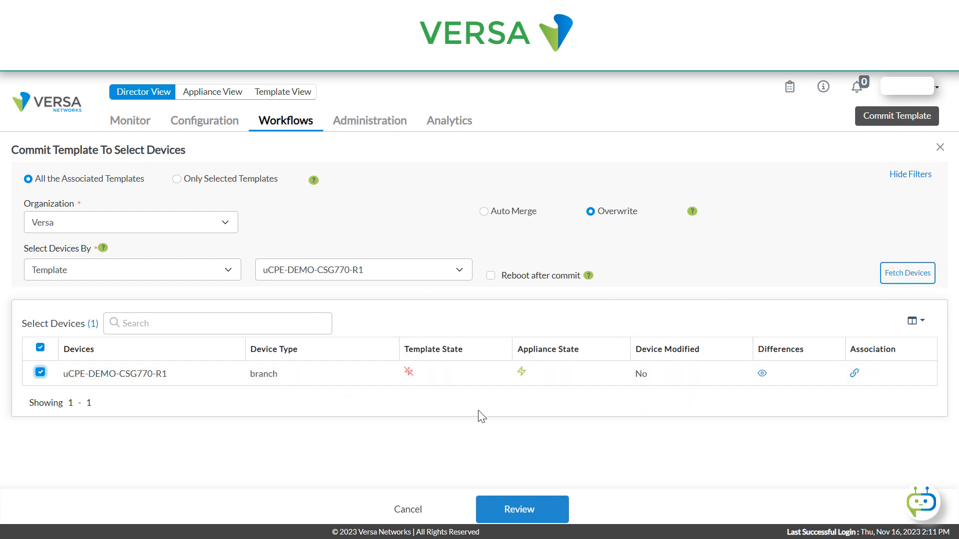
click(520, 509)
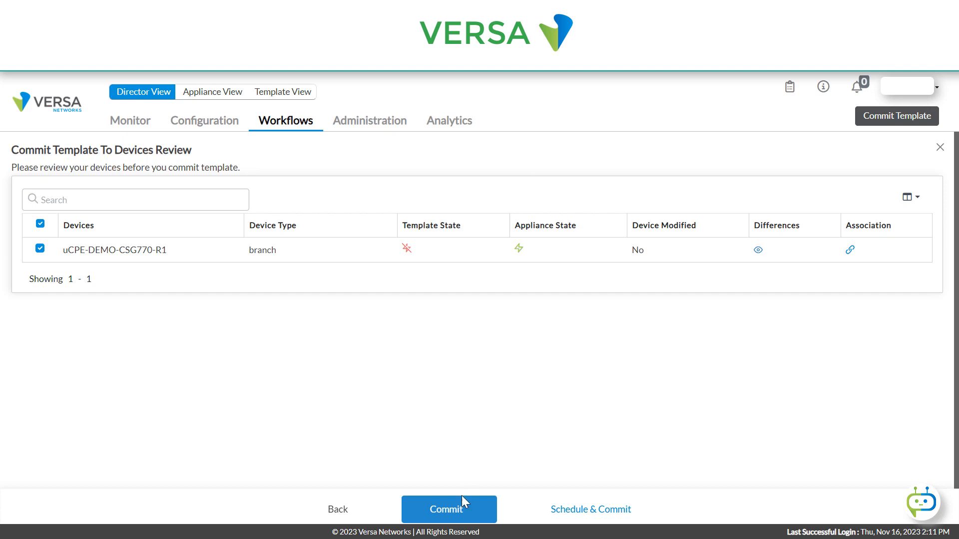
- Commit the template to device uCPE-DEMO-CSG770-R1 and dismiss the task notification
click(457, 514)
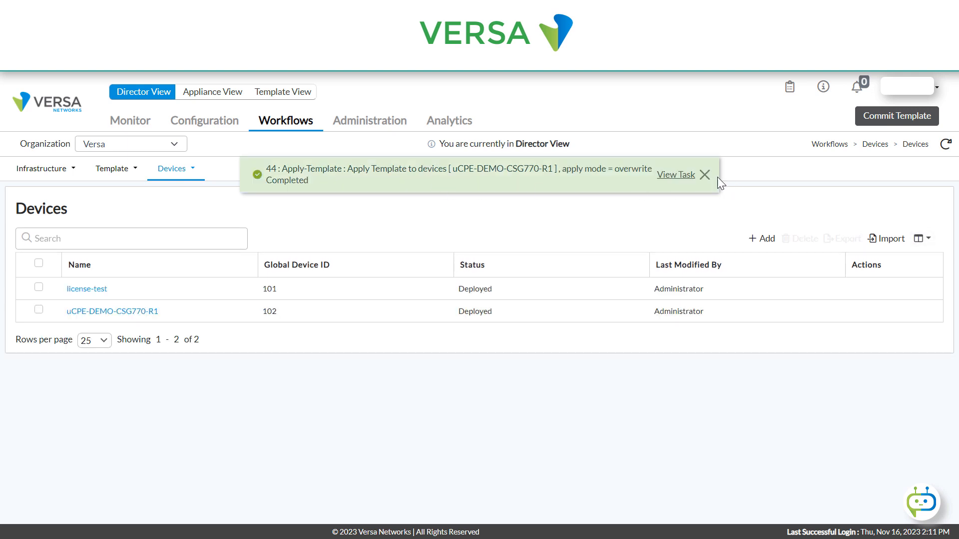
click(705, 175)
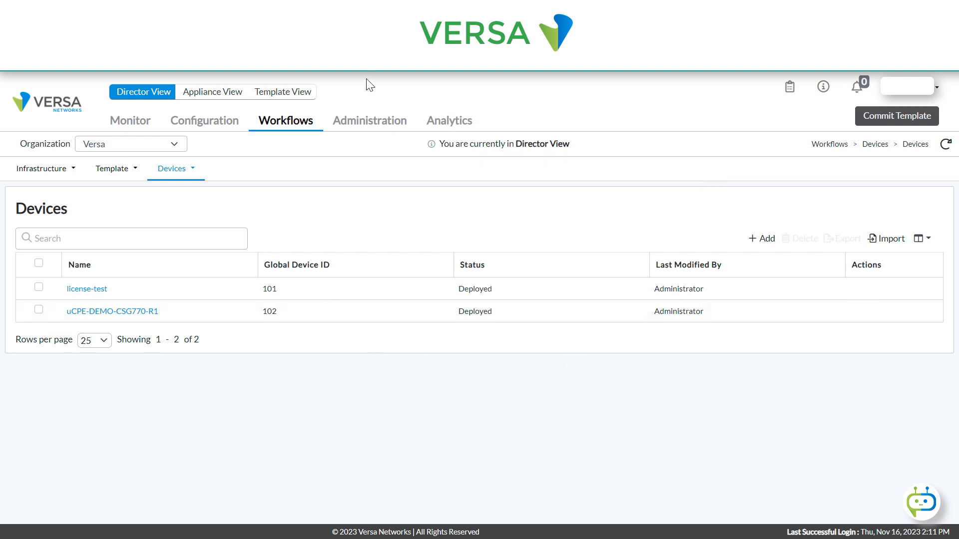
- Open monitoring for appliance uCPE-DEMO-CSG770-R1 and review the Palo-Alto-VM guest VNF's charts, interfaces and connection options
click(364, 123)
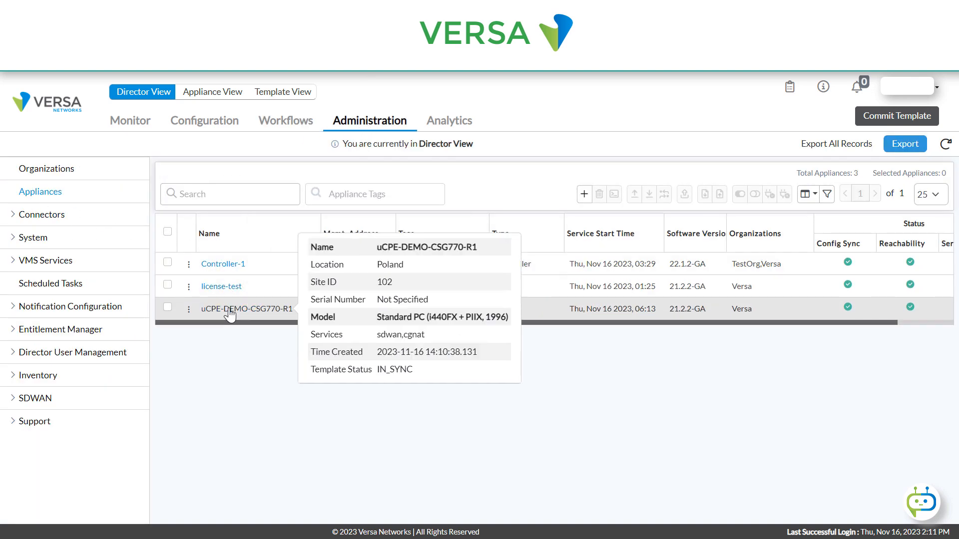
click(229, 309)
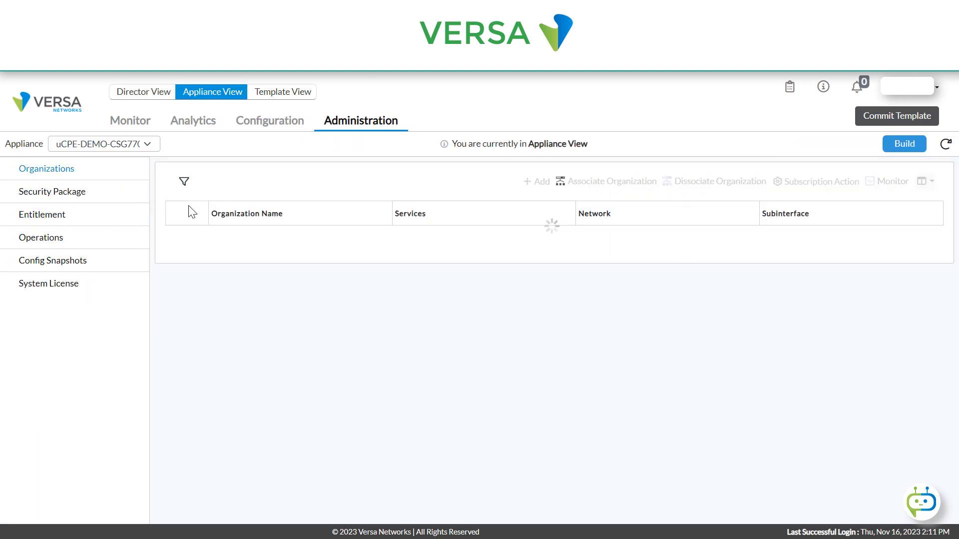
click(131, 123)
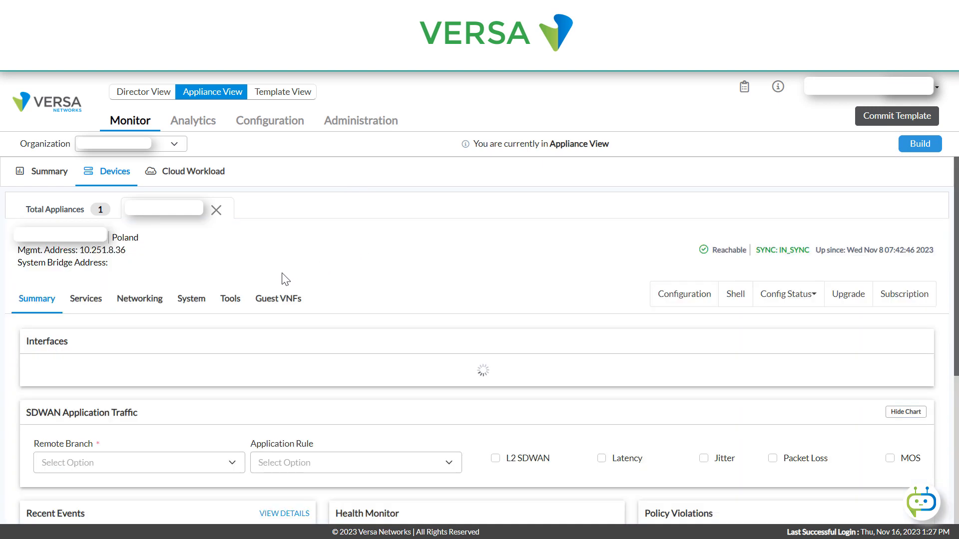
click(295, 310)
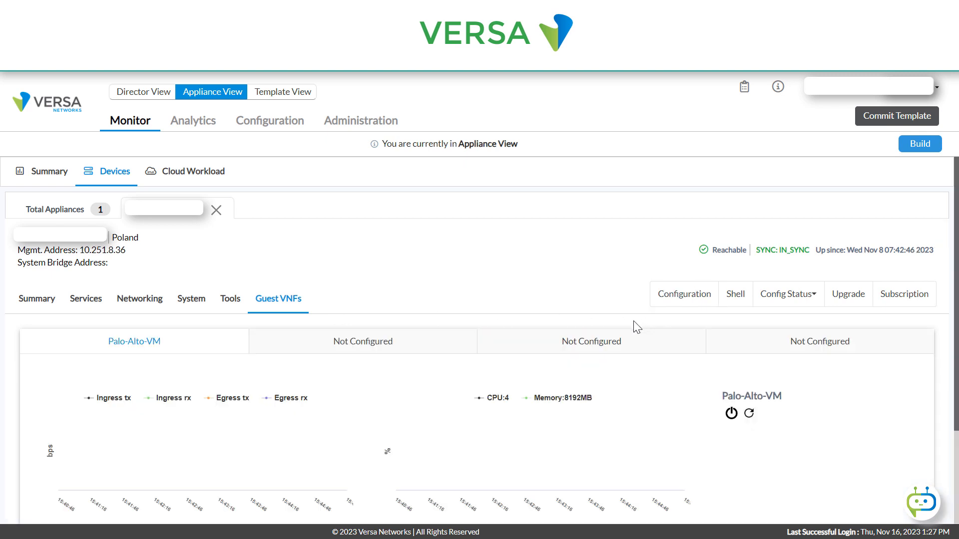
scroll(572, 366, down, 1)
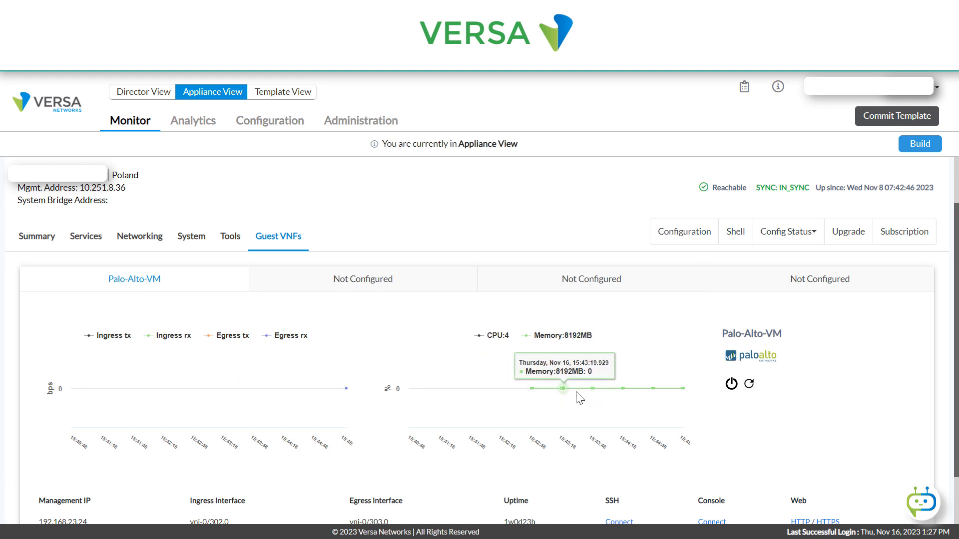
scroll(346, 392, down, 1)
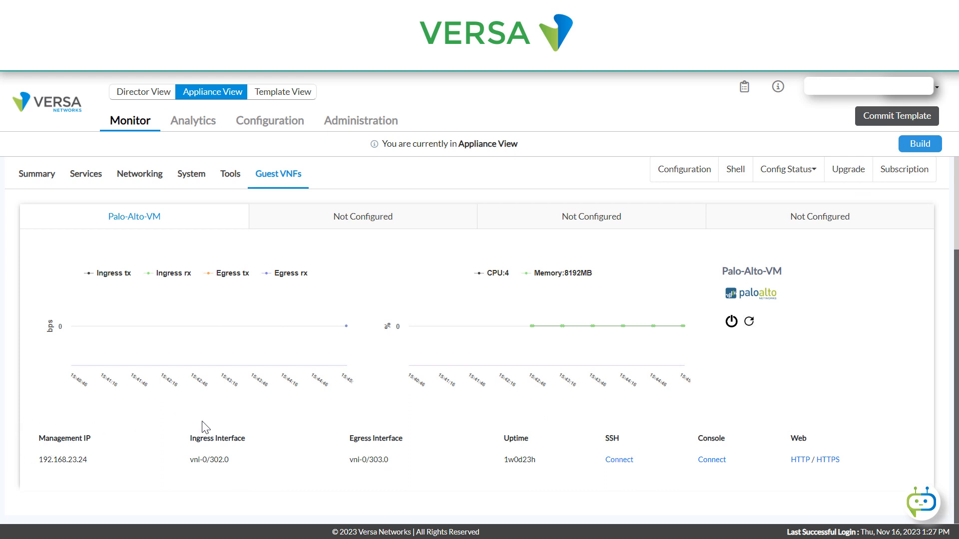
- Open the console connection to Palo-Alto-VM and move its window clear of the SSH and web links
click(713, 459)
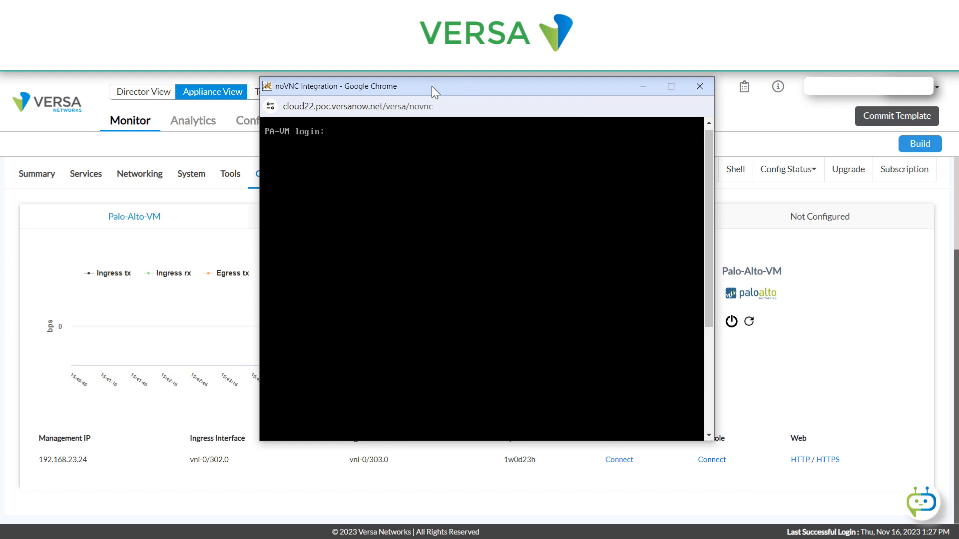
drag(429, 92, 387, 141)
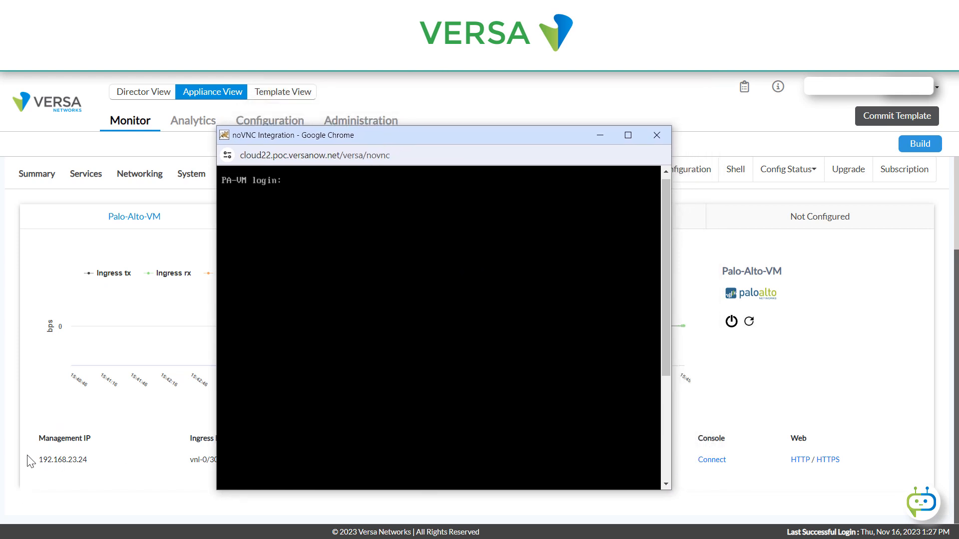
drag(463, 134, 372, 142)
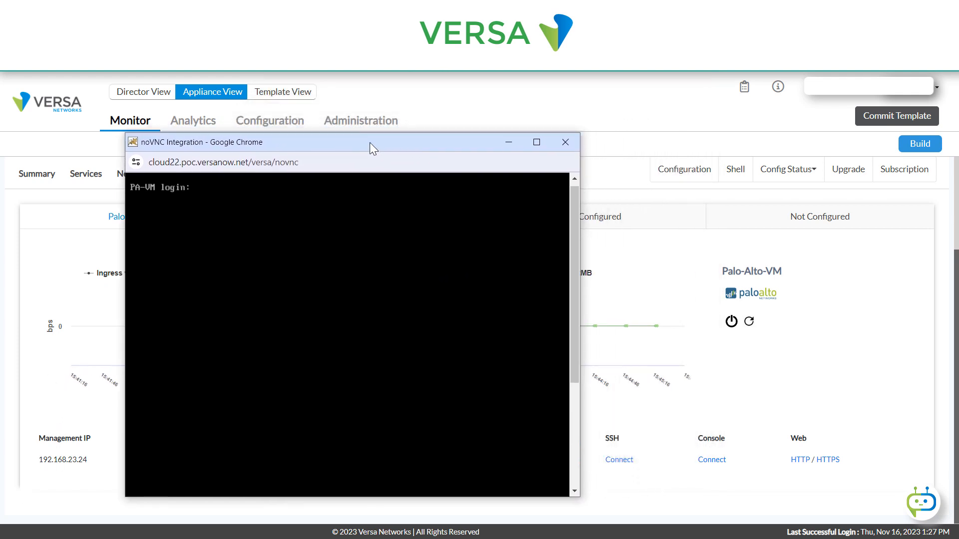
- Open the SSH and HTTPS connections to Palo-Alto-VM and arrange the two login windows side by side
click(617, 458)
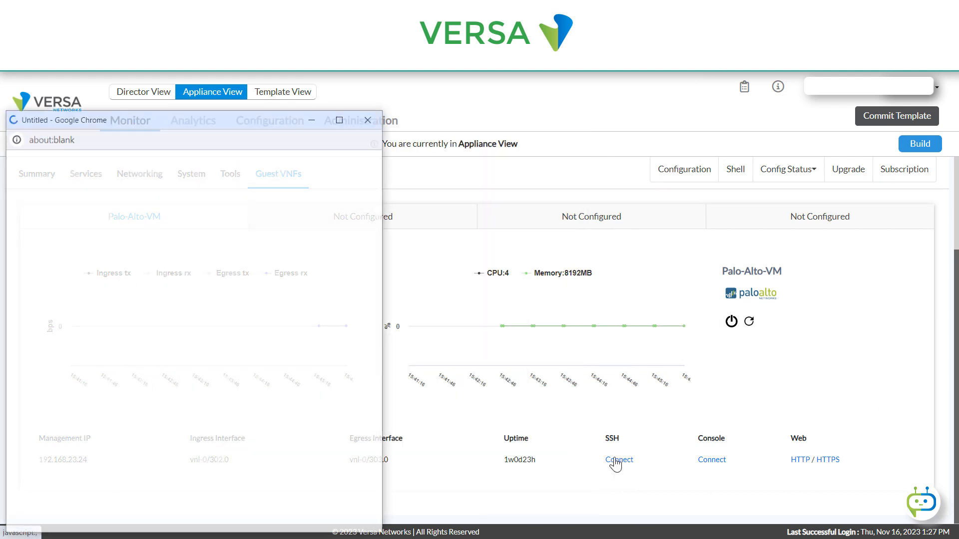
click(832, 459)
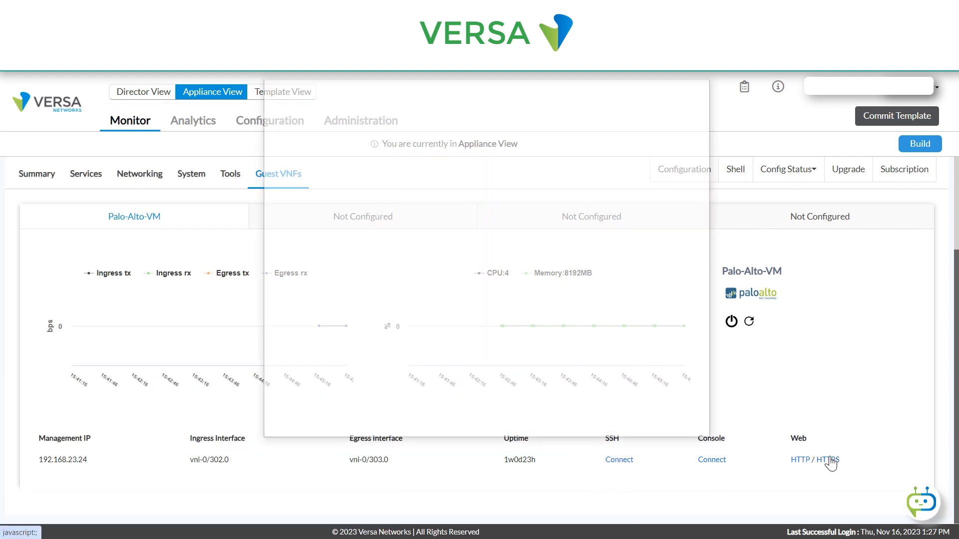
drag(392, 92, 529, 60)
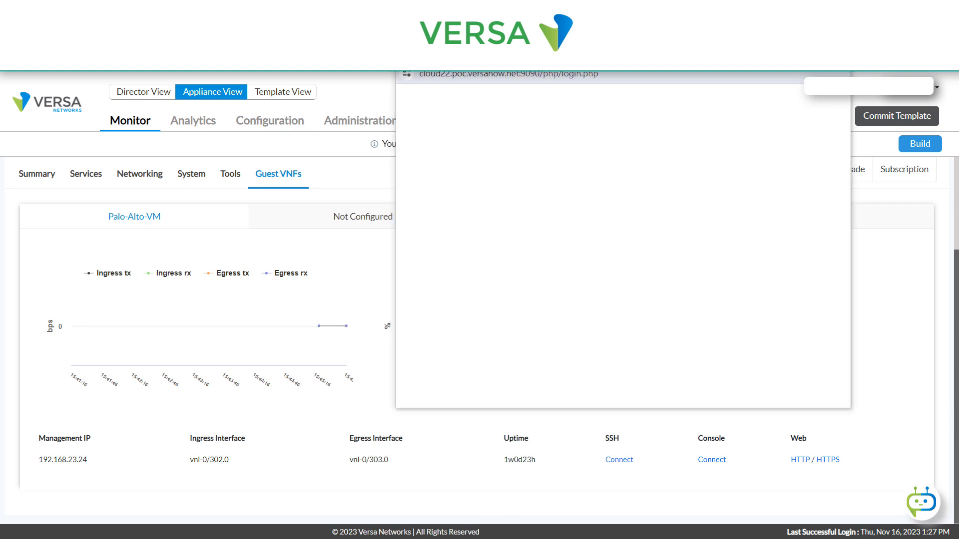
key(alt+Tab)
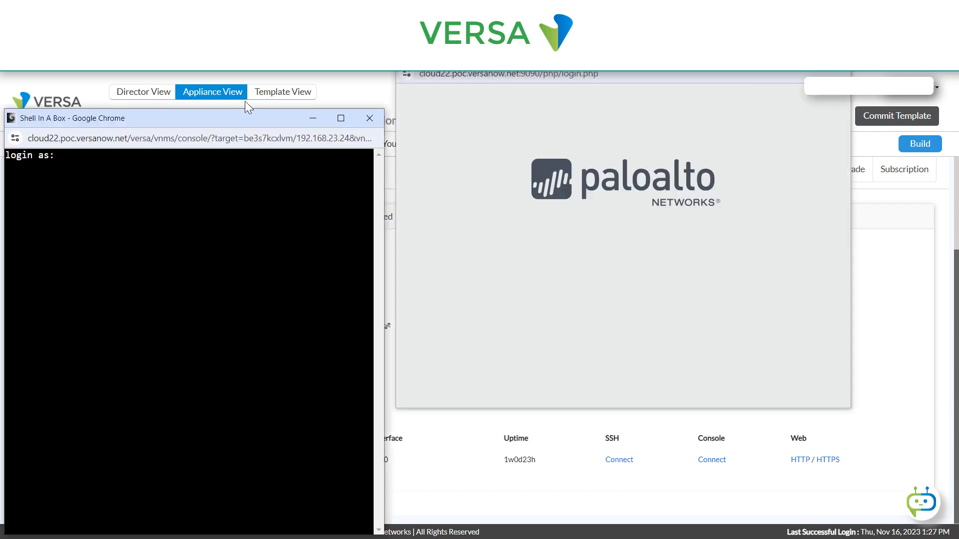
drag(195, 115, 193, 60)
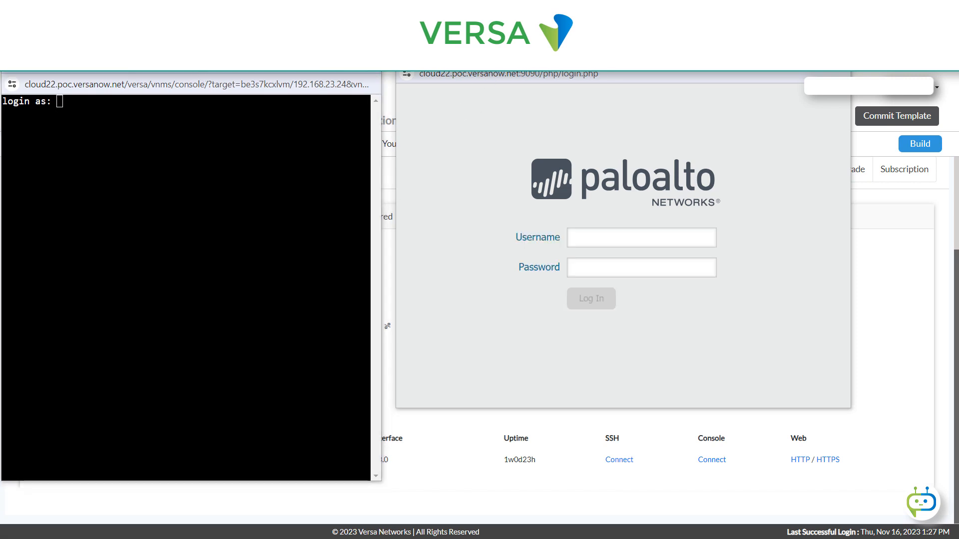
key(alt+Tab)
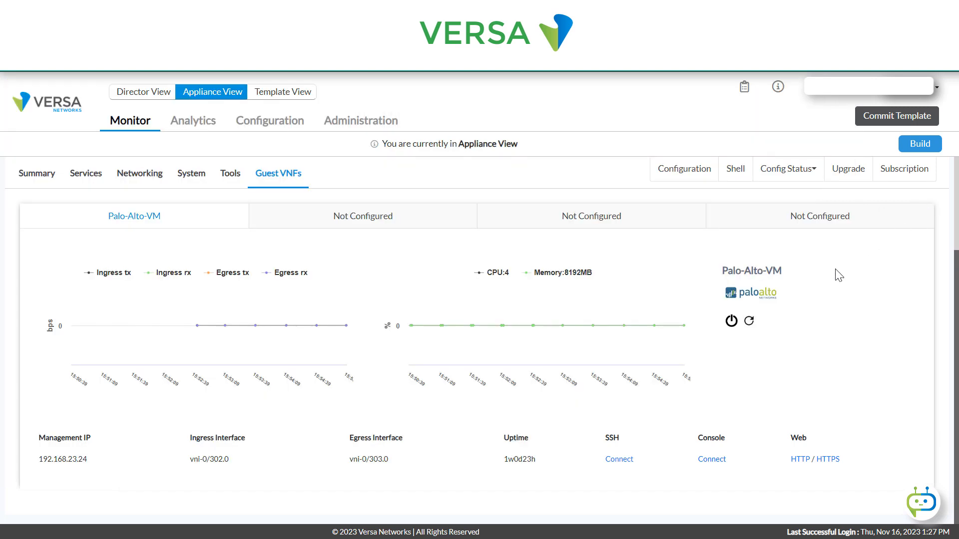
- Open the guest VNF system dashboard in Analytics from the Director view and review its health, interface statistics and event log tables
click(49, 108)
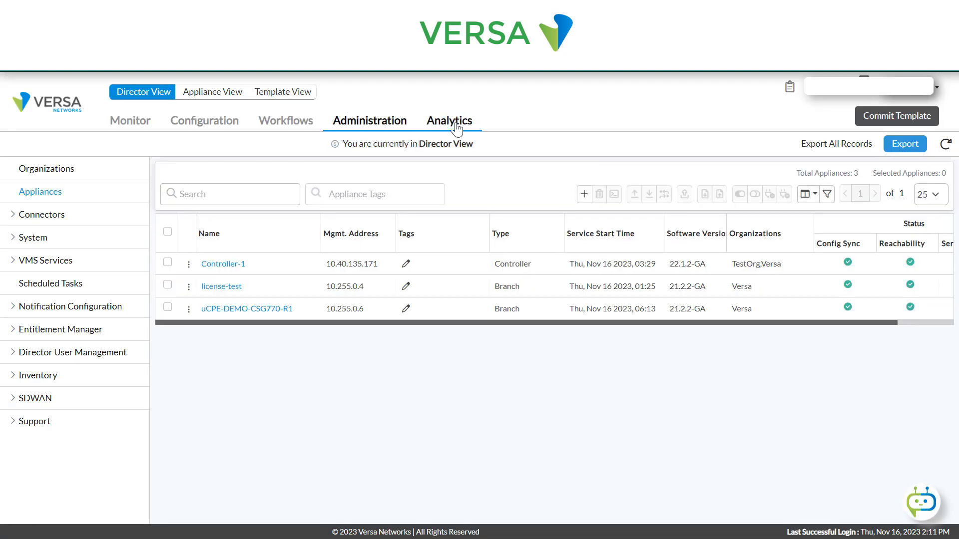
click(457, 129)
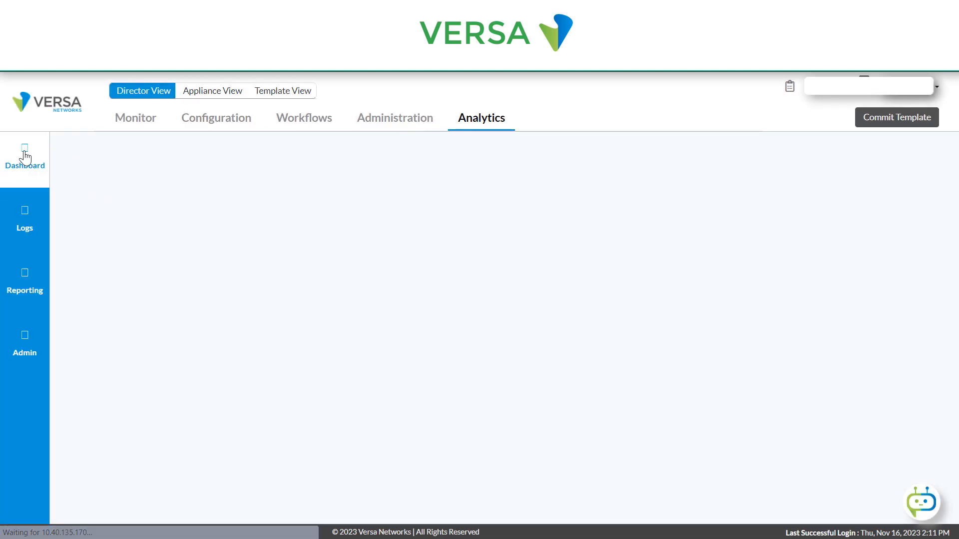
mouse_move(25, 158)
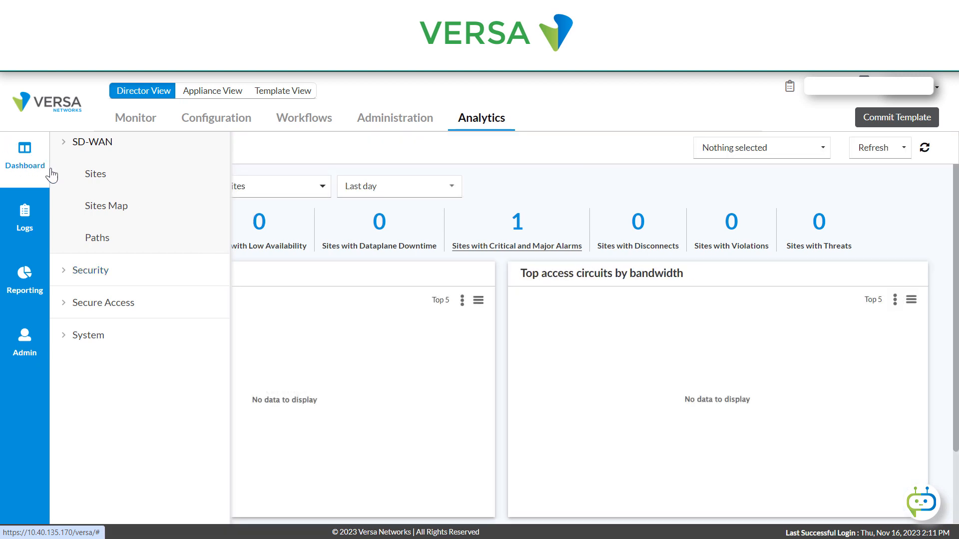
click(98, 337)
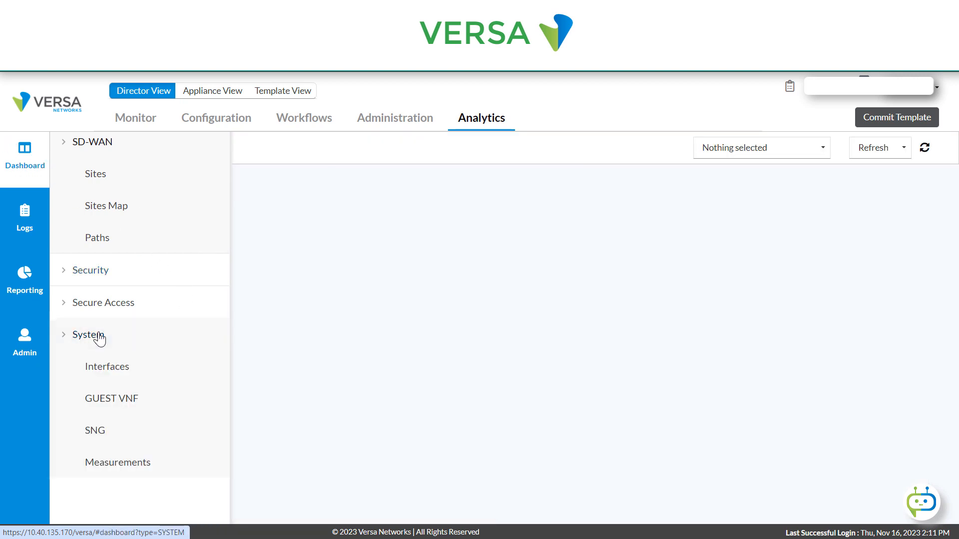
click(150, 402)
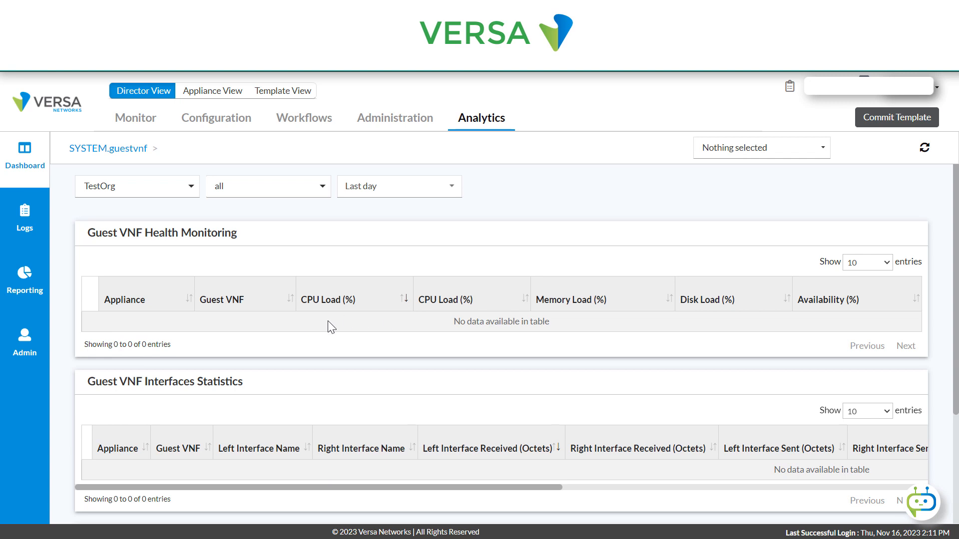
scroll(563, 337, down, 1)
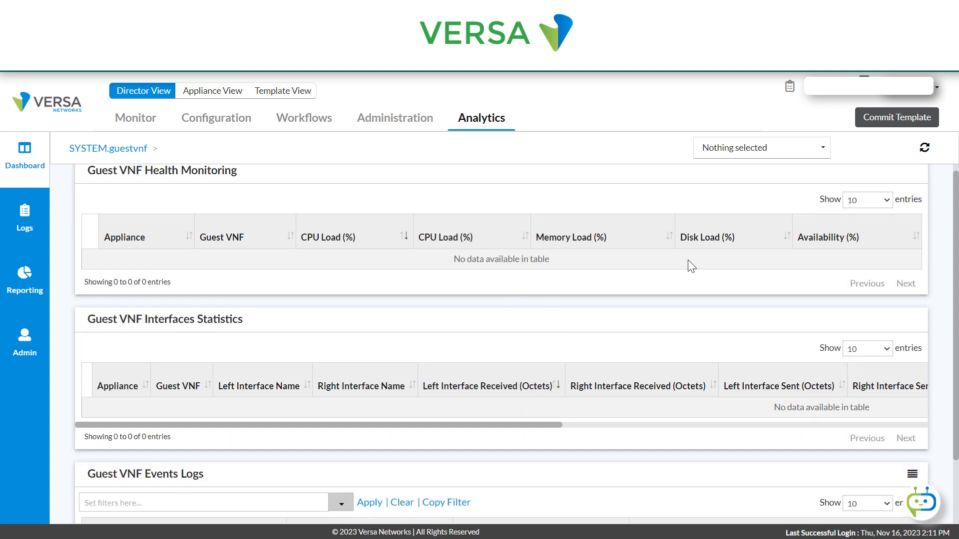
scroll(319, 399, down, 1)
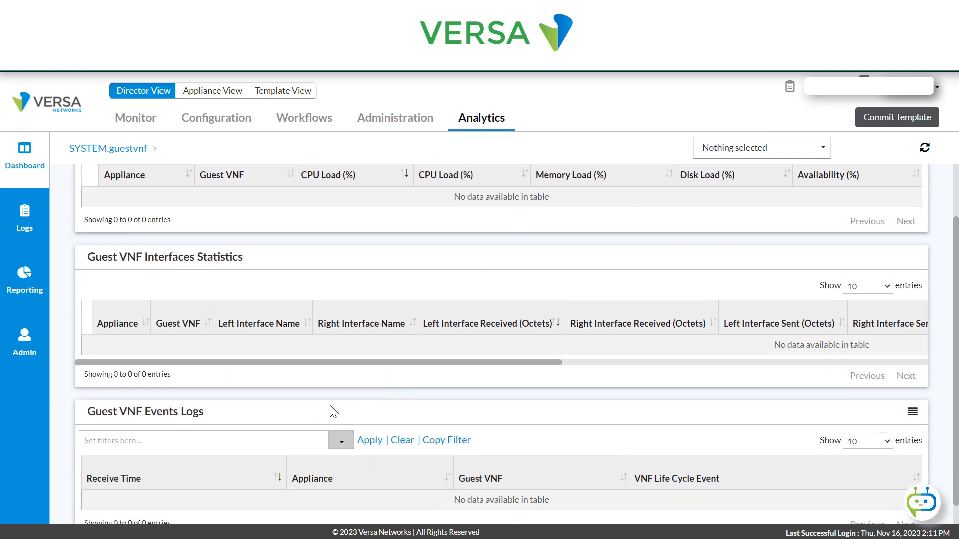
scroll(322, 412, down, 1)
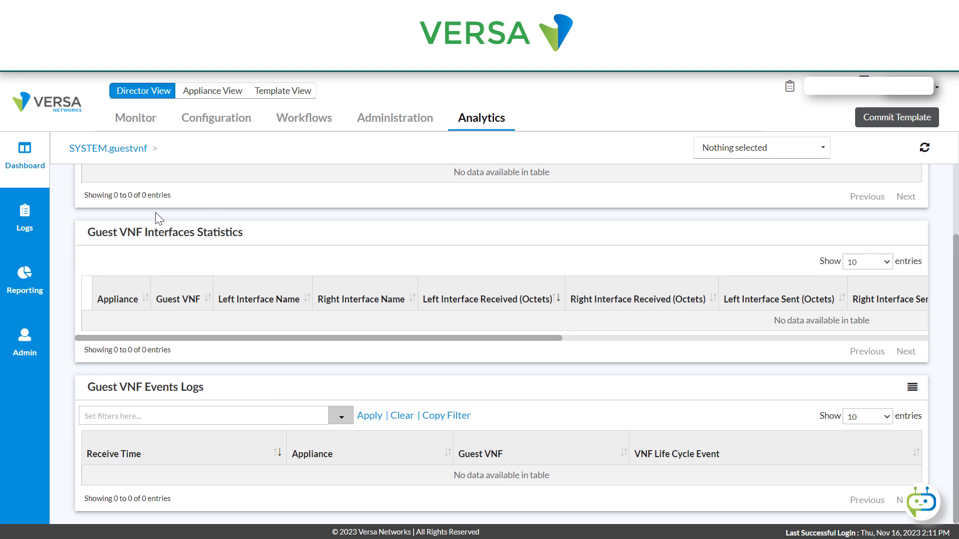
- Open the Guest VNF events logs in Analytics
click(24, 216)
scroll(137, 392, down, 5)
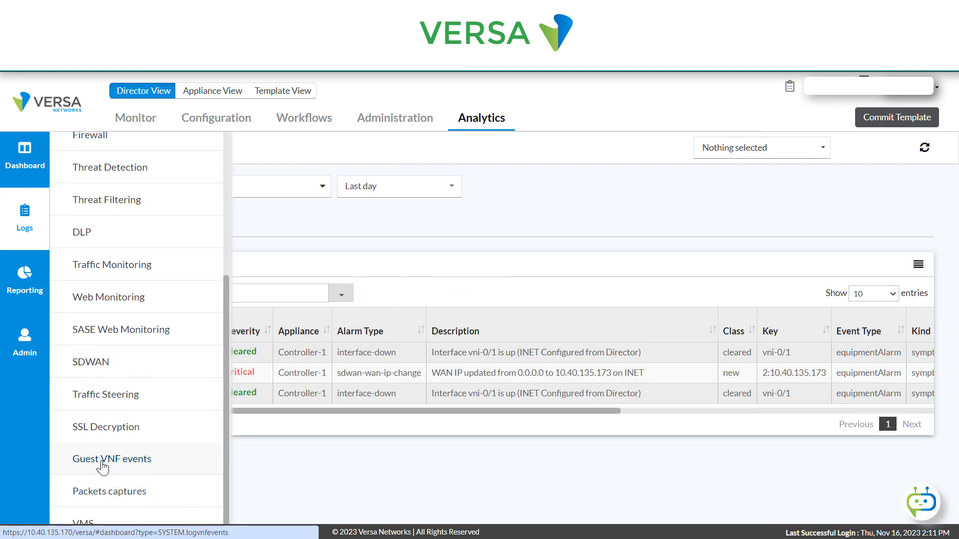
click(102, 464)
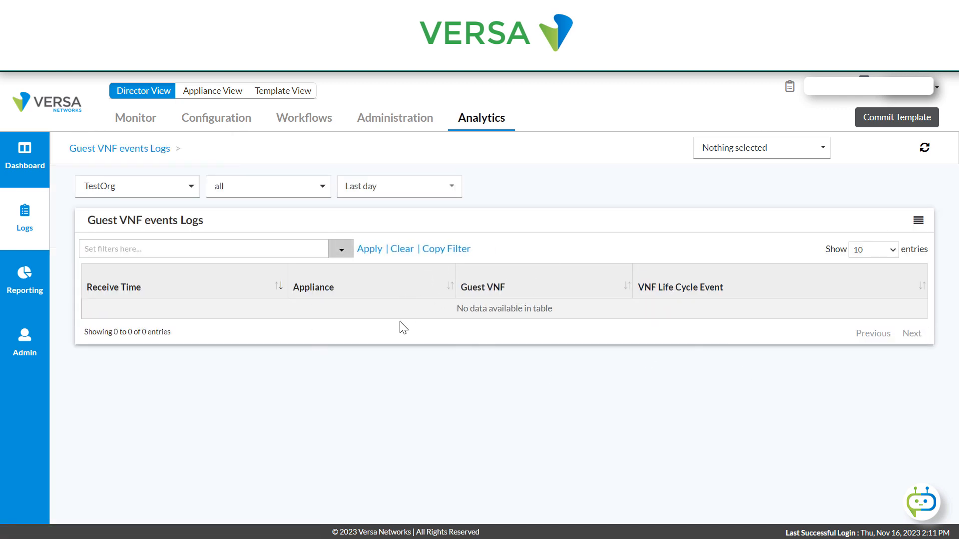
mouse_move(25, 155)
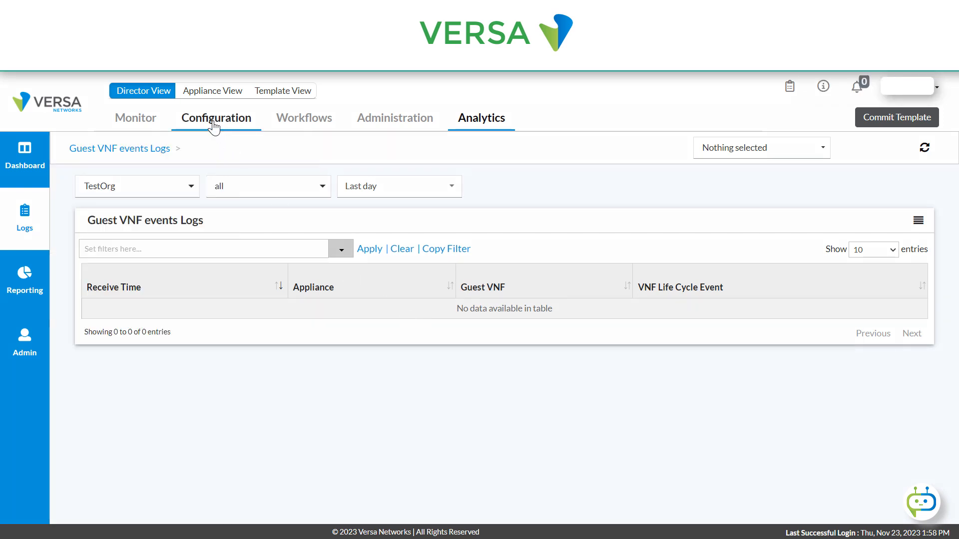
- Open the PaloAltoCP service template from the Director configuration and display its list of networks
click(213, 122)
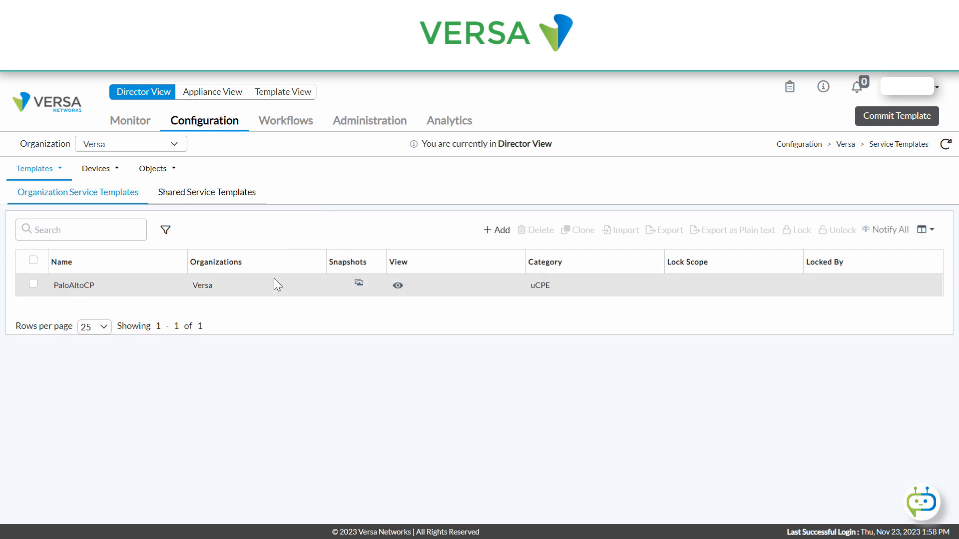
click(58, 172)
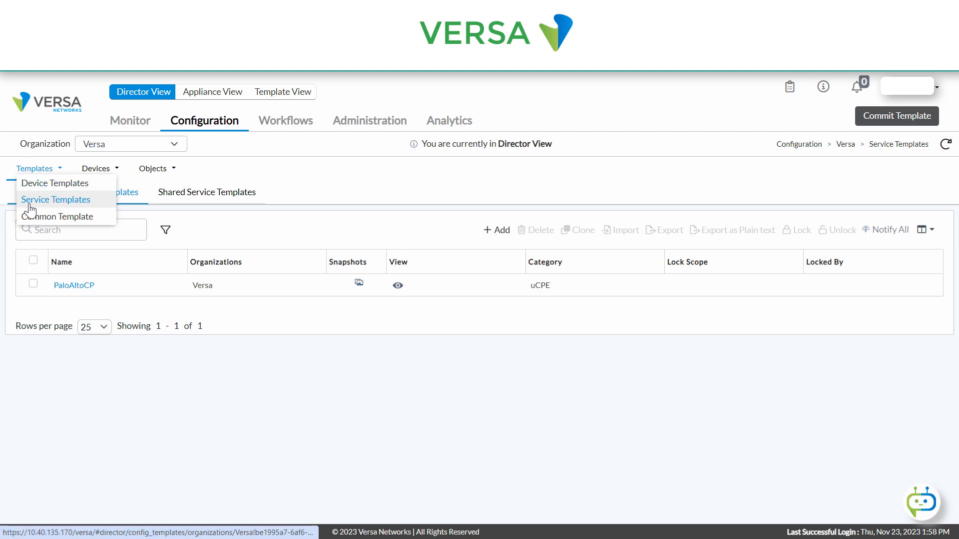
click(73, 291)
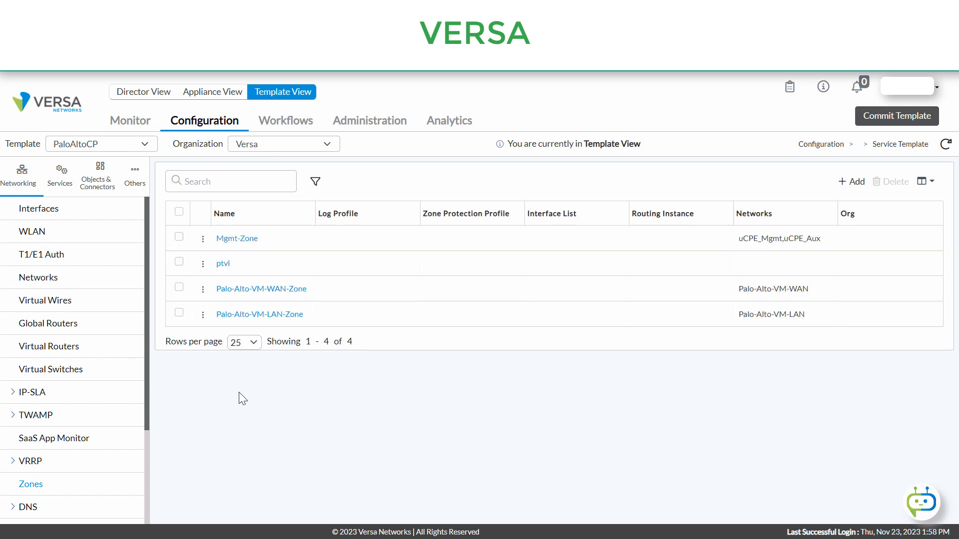
click(47, 285)
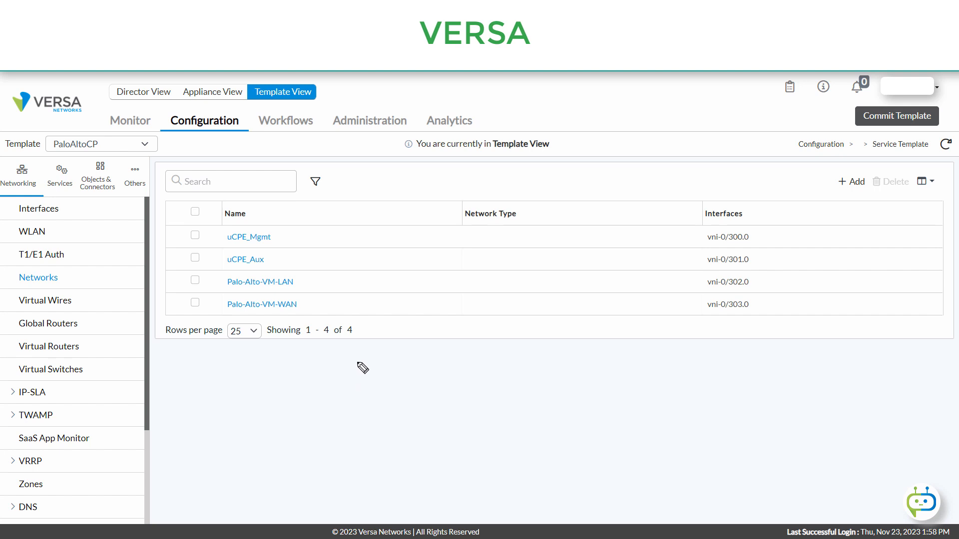
- Sketch a freehand diagram below the networks table: a large box containing two smaller boxes labelled "control" and "LAN"
mouse_move(357, 362)
mouse_down()
mouse_move(353, 445)
mouse_move(502, 446)
mouse_move(537, 378)
mouse_move(533, 359)
mouse_move(332, 359)
mouse_up()
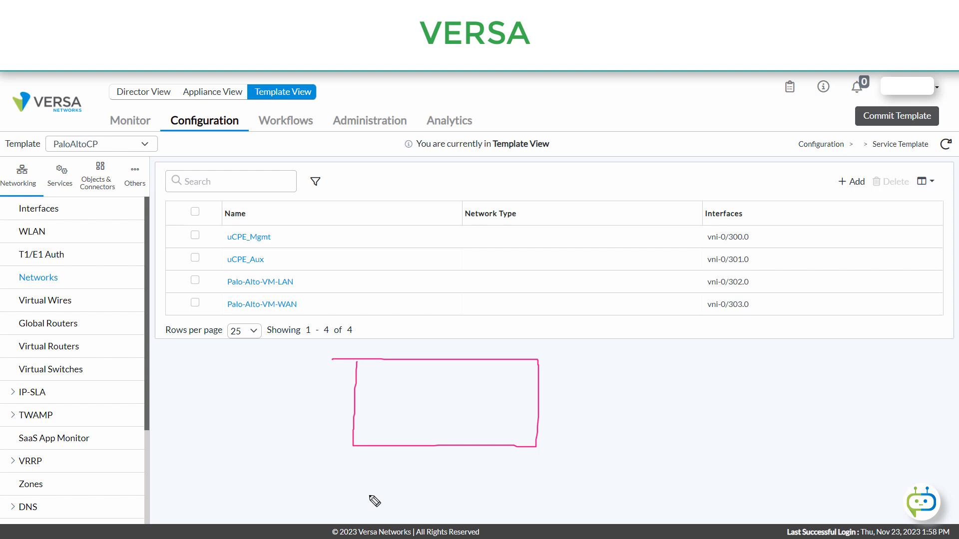
drag(395, 371, 392, 373)
drag(407, 381, 427, 389)
drag(433, 375, 435, 389)
drag(440, 382, 453, 384)
drag(462, 375, 458, 389)
drag(389, 418, 418, 428)
drag(431, 432, 455, 419)
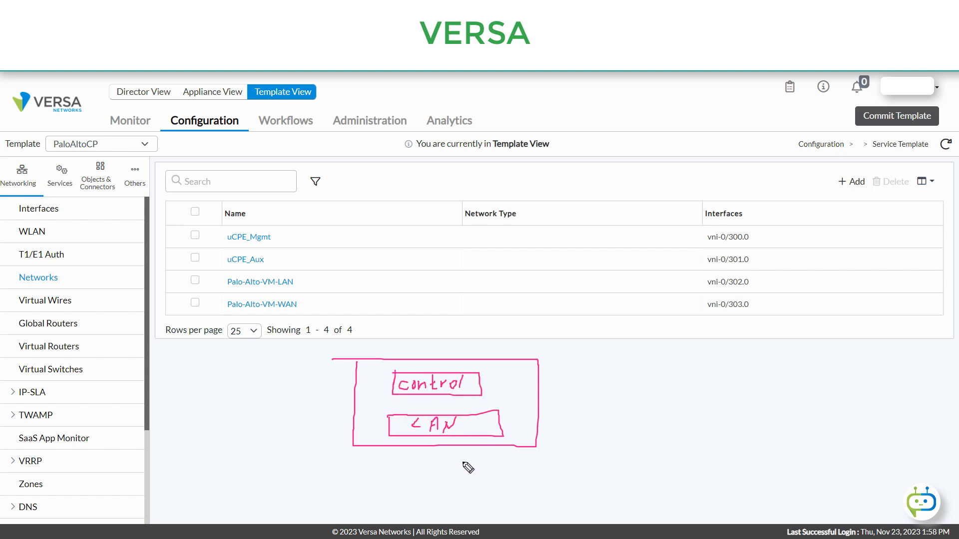
- Sketch a small box linked to the control and LAN boxes by lines labelled M, W and L, and underline uCPE_Mgmt and PaloAltoCP
mouse_move(363, 394)
mouse_down()
mouse_move(361, 411)
mouse_move(375, 402)
mouse_move(367, 392)
mouse_up()
mouse_move(371, 413)
mouse_down()
mouse_move(387, 431)
mouse_move(390, 415)
mouse_up()
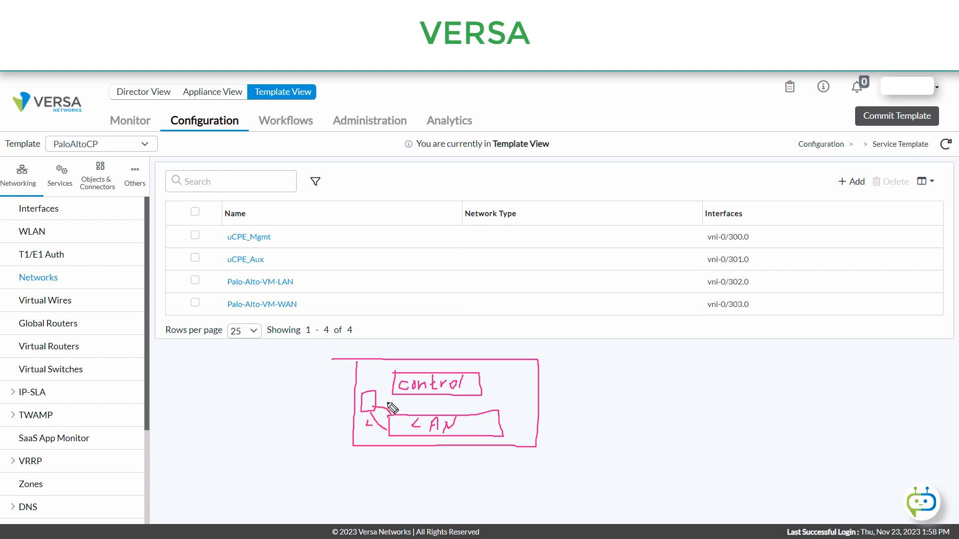
drag(391, 406, 400, 397)
click(224, 241)
drag(224, 241, 280, 240)
mouse_move(377, 394)
mouse_down()
mouse_move(388, 386)
mouse_move(370, 382)
mouse_move(381, 384)
mouse_up()
mouse_move(47, 144)
mouse_down()
mouse_move(50, 152)
mouse_move(101, 132)
mouse_up()
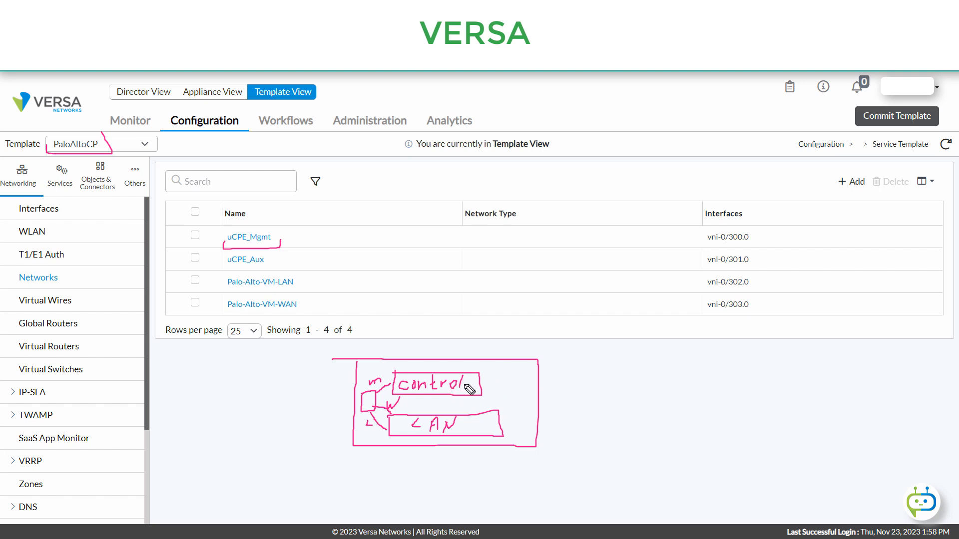
- Sketch linked boxes C, D and M plus a separate M box connected to the LAN box, and clear all annotations
mouse_move(633, 349)
mouse_down()
mouse_move(633, 358)
mouse_move(654, 339)
mouse_move(634, 350)
mouse_move(697, 359)
mouse_move(670, 360)
mouse_move(674, 390)
mouse_move(693, 391)
mouse_move(671, 391)
mouse_move(686, 384)
mouse_move(672, 378)
mouse_up()
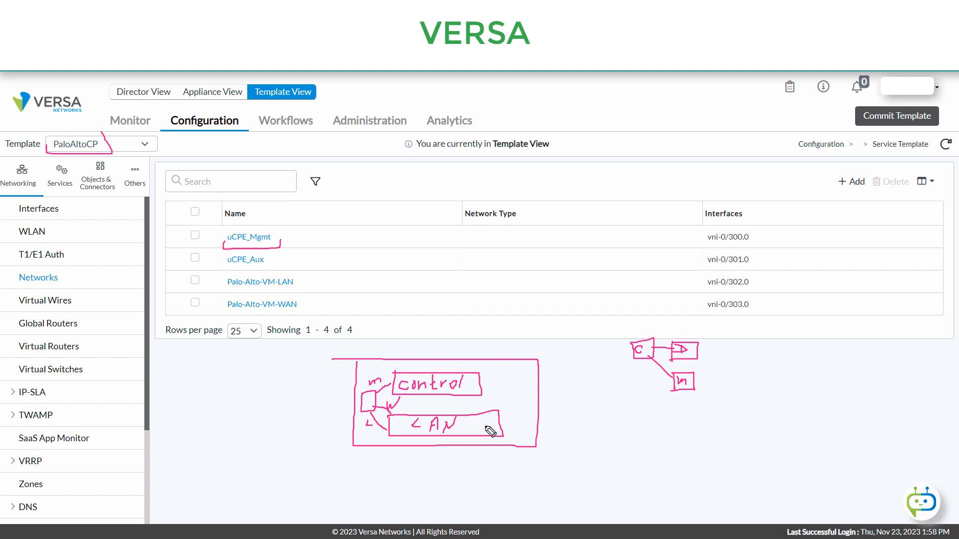
mouse_move(636, 414)
mouse_down()
mouse_move(644, 439)
mouse_move(676, 411)
mouse_move(644, 442)
mouse_move(660, 423)
mouse_move(669, 430)
mouse_up()
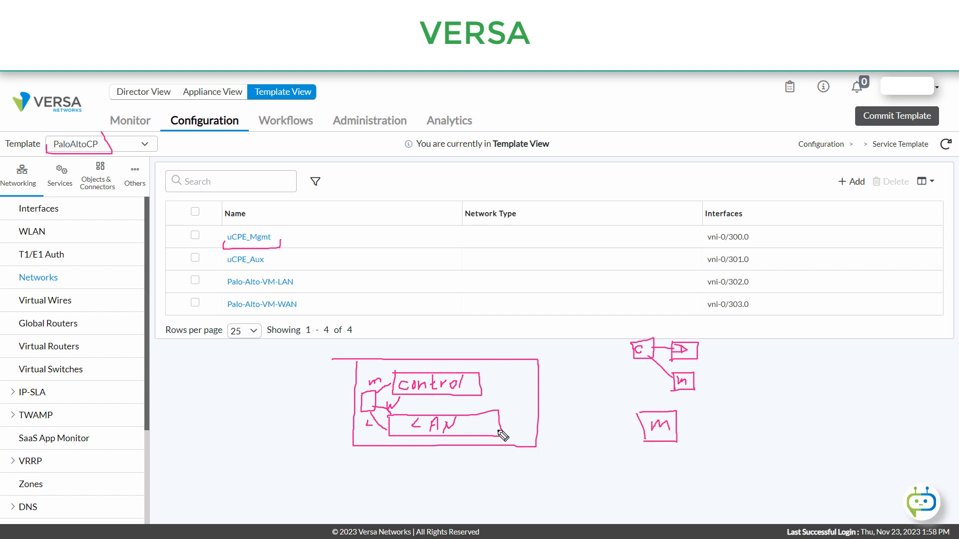
mouse_move(499, 425)
mouse_down()
mouse_move(480, 427)
mouse_move(639, 420)
mouse_up()
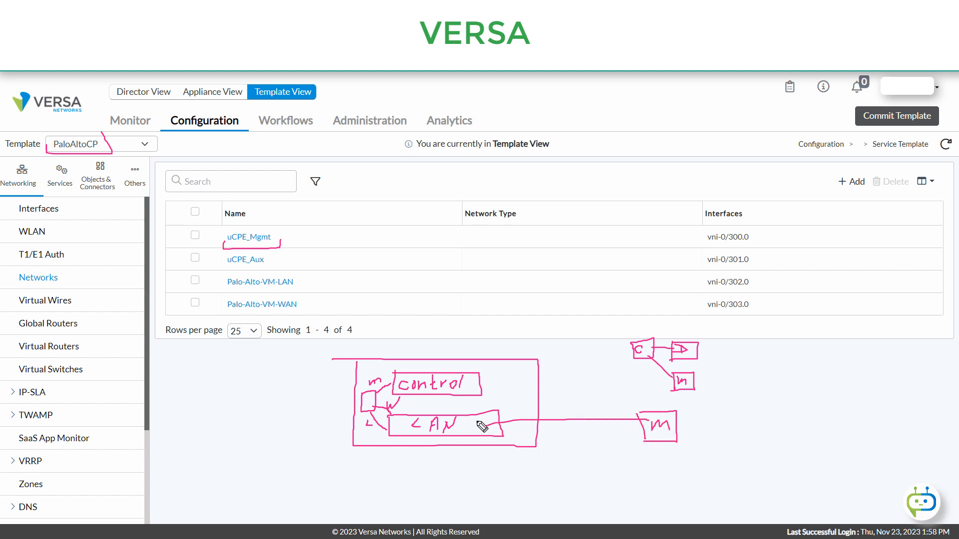
drag(479, 427, 499, 430)
key(Escape)
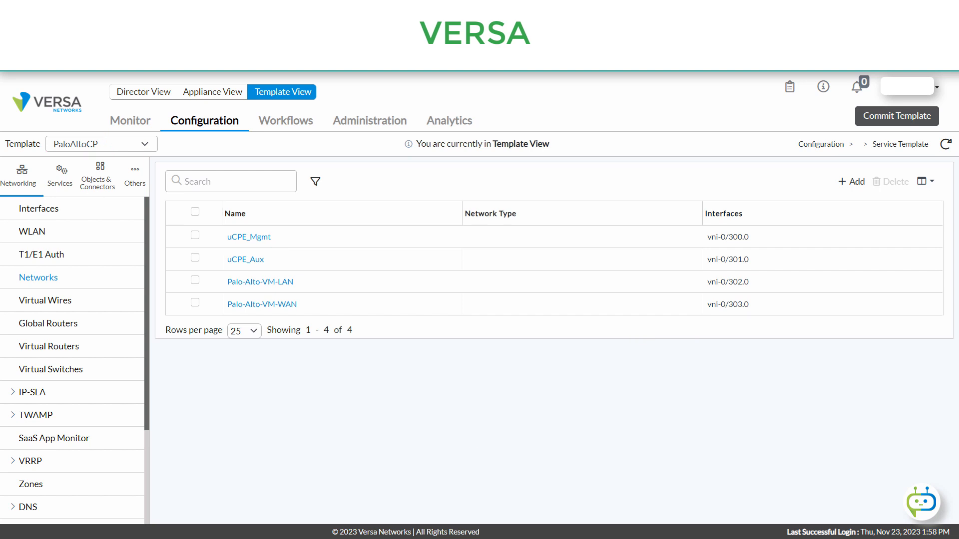
- Remove the uCPE_Mgmt network from the Versa-Control-VR virtual router and save the change
click(54, 347)
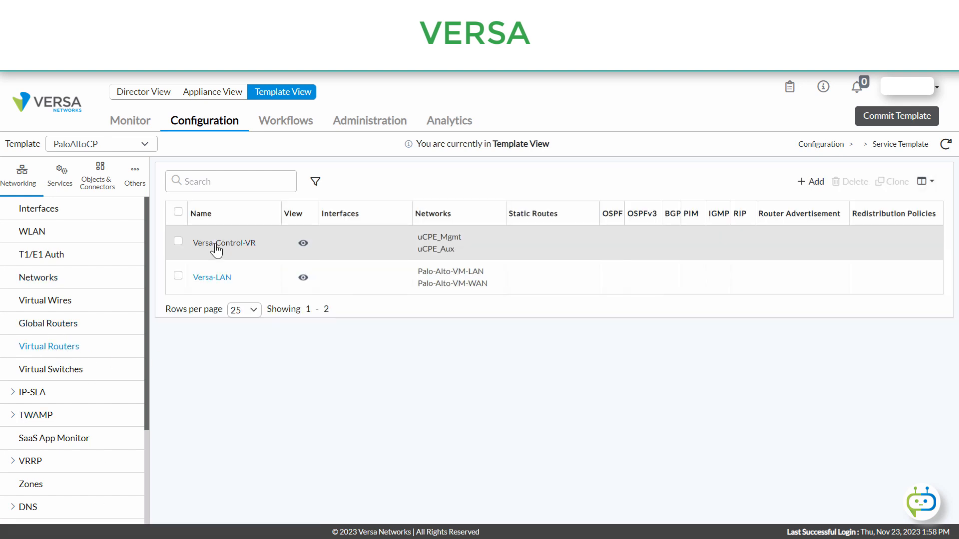
click(216, 244)
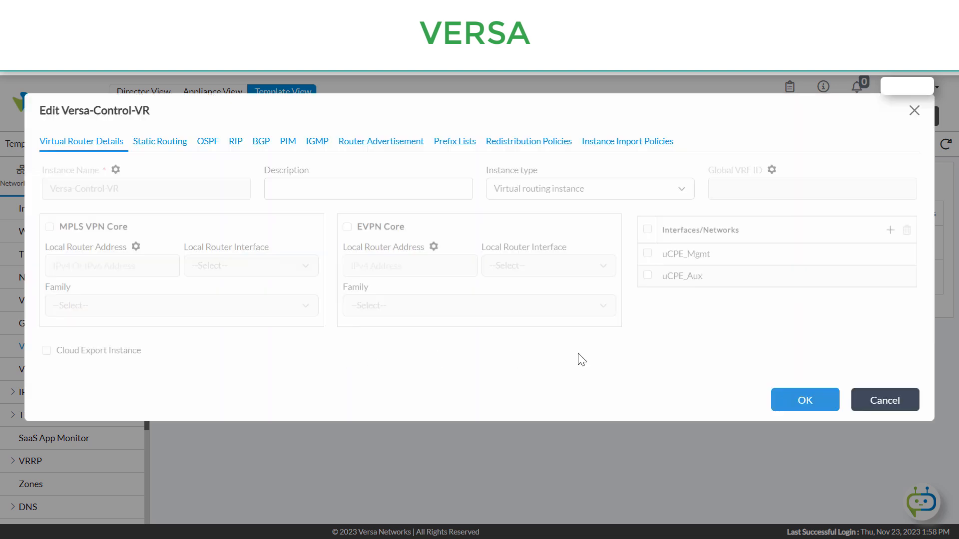
click(646, 253)
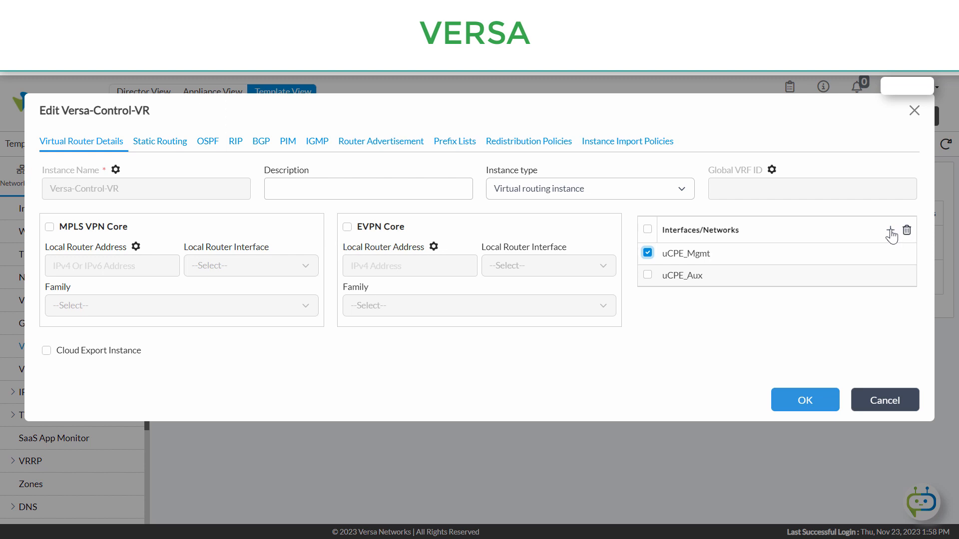
click(907, 231)
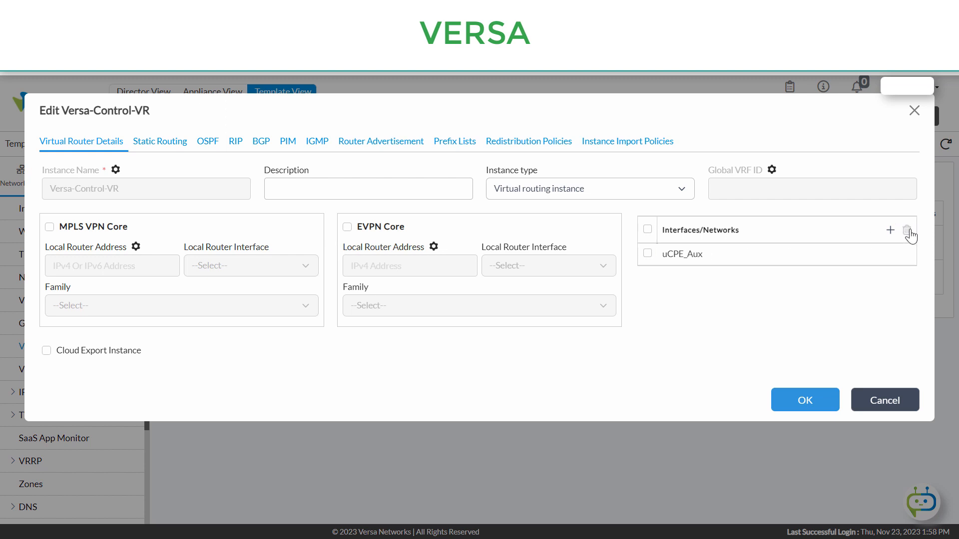
click(812, 408)
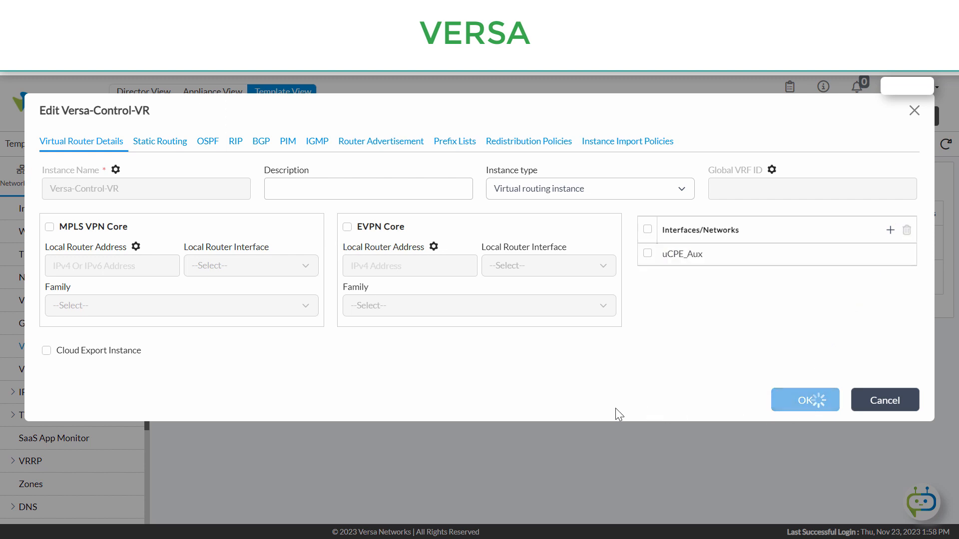
- Add the uCPE_Mgmt network to the Versa-LAN virtual router's interfaces and networks and save the change
click(193, 266)
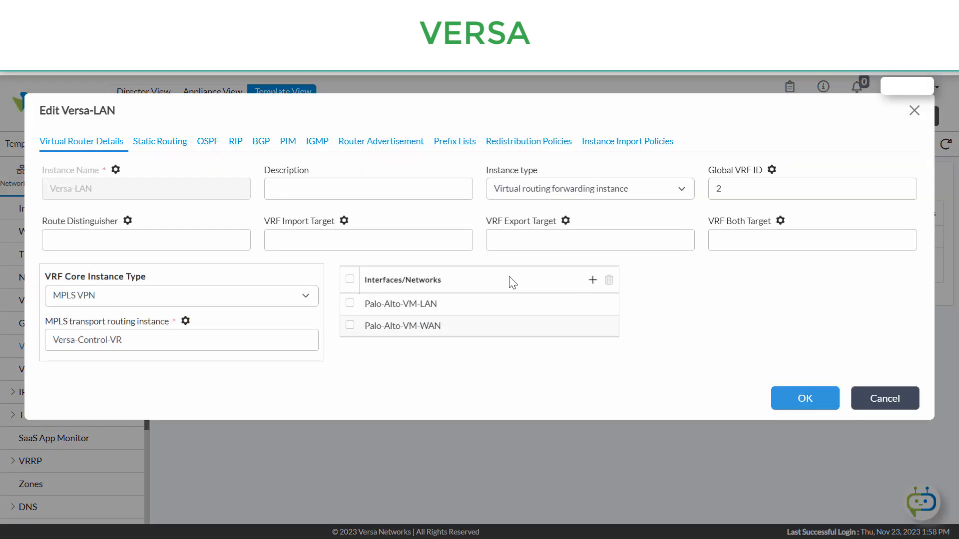
click(591, 281)
click(597, 350)
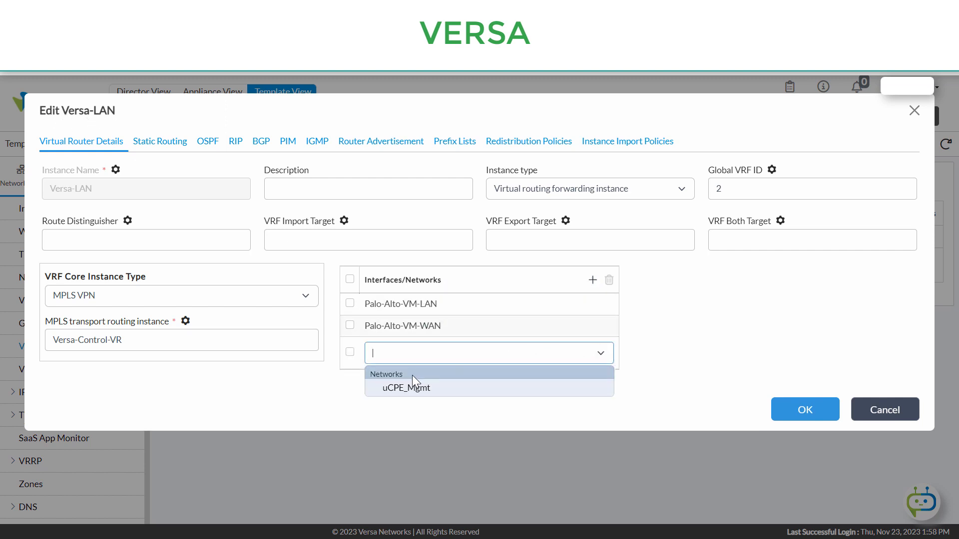
click(403, 389)
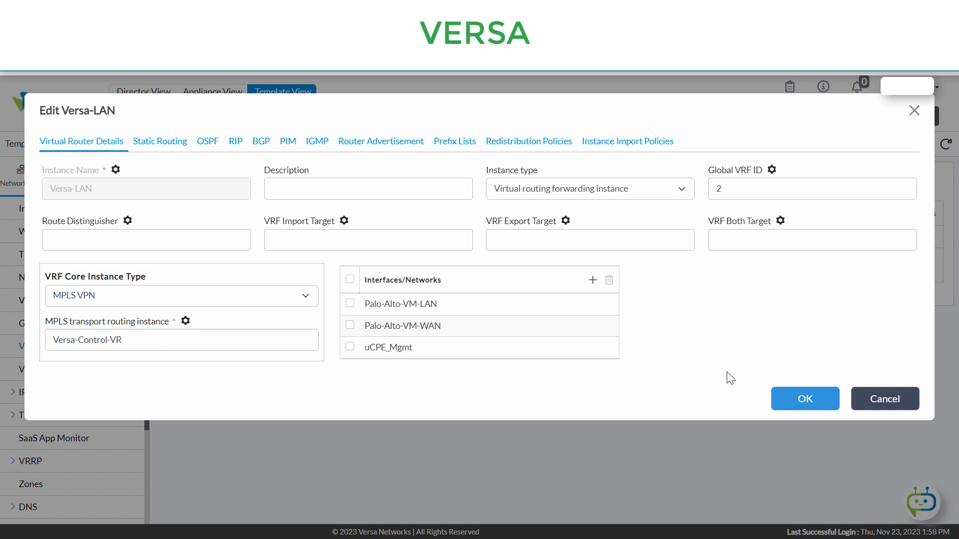
click(819, 400)
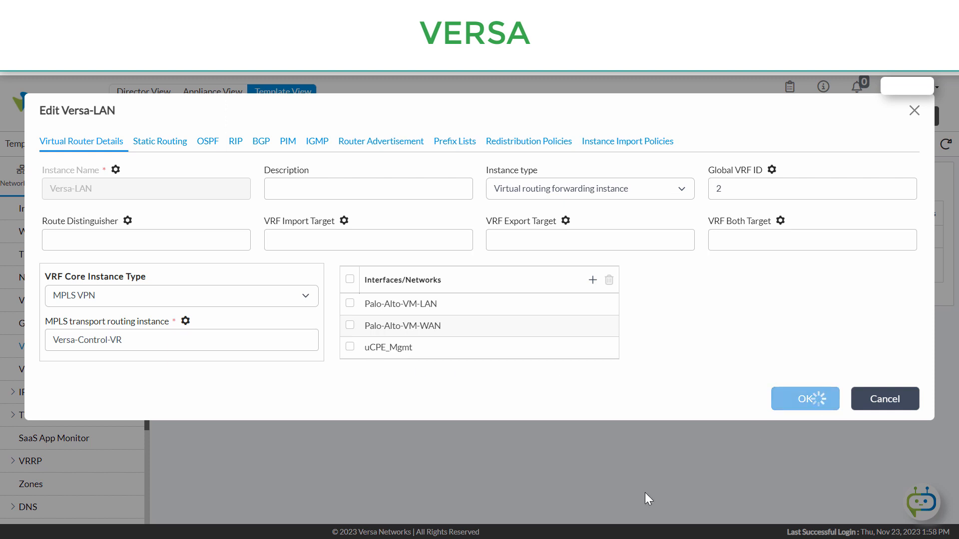